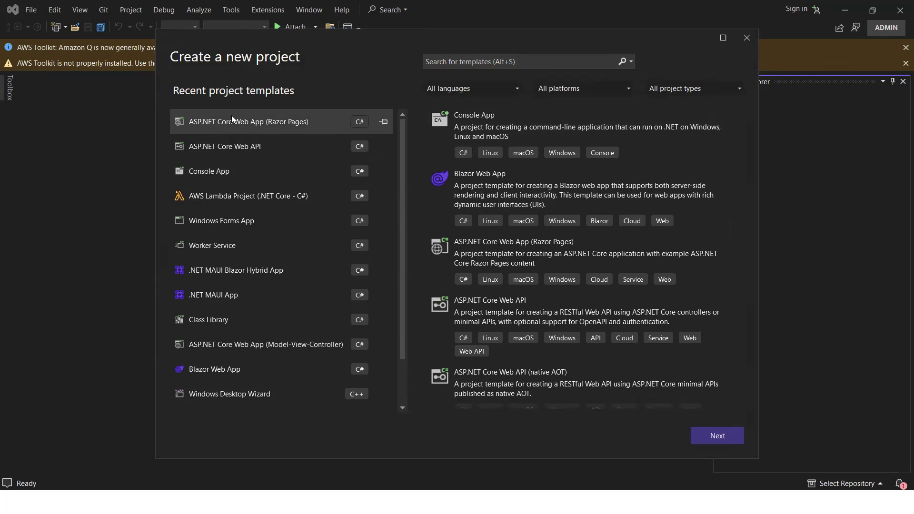
- Choose the ASP.NET Core Web App (Razor Pages) template for a new project
{"action": "scroll", "coordinate": [501, 166], "scroll_direction": "down", "scroll_amount": 1}
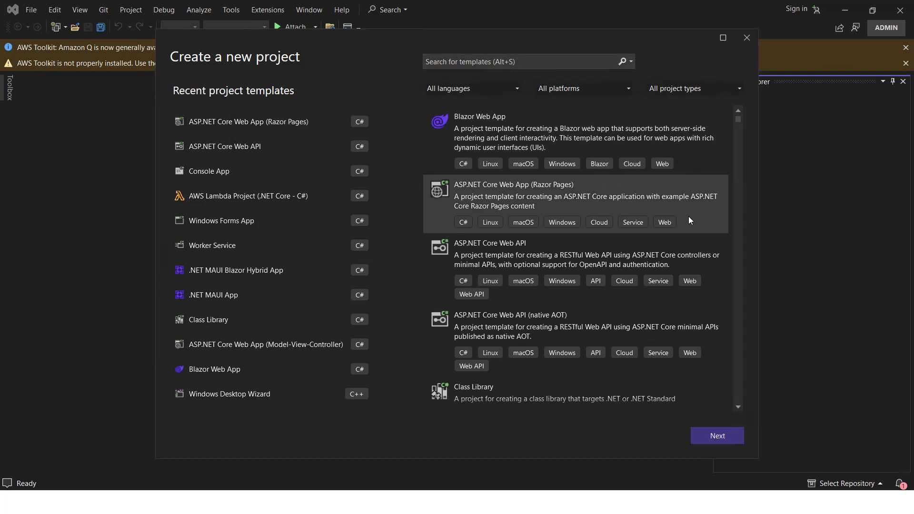
{"action": "left_click", "coordinate": [717, 435]}
- Name the project DemoSiteElsaticBeansTalk and copy the name
{"action": "left_click_drag", "start_coordinate": [265, 128], "coordinate": [115, 127]}
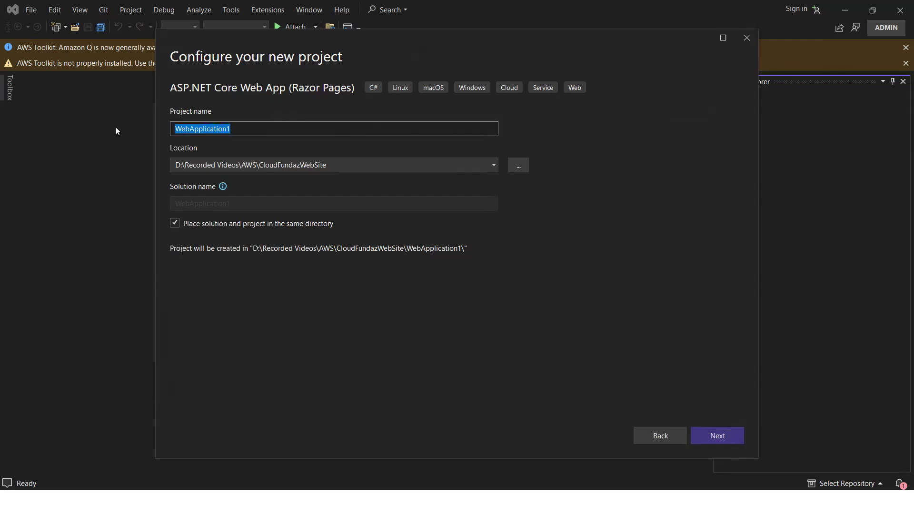
{"action": "type", "text": "DemoSiteElsaticBeansTalk"}
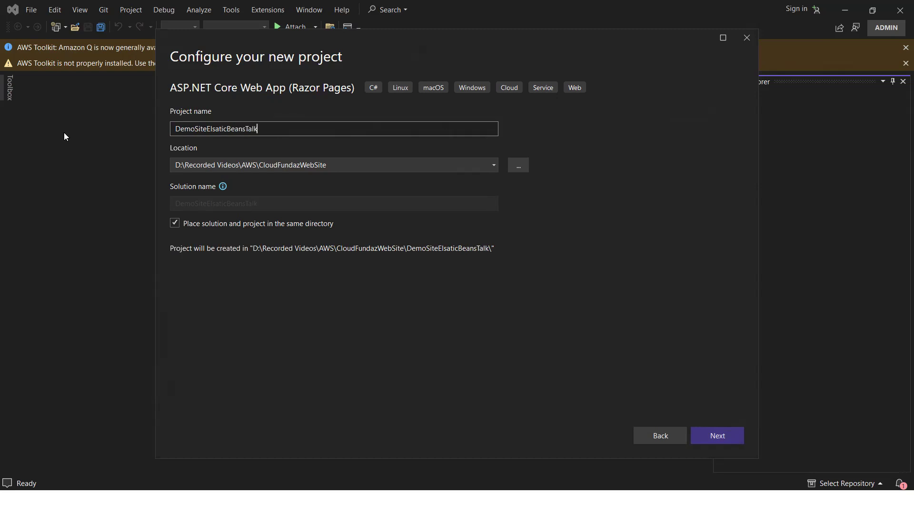
{"action": "key", "text": "ctrl+a"}
{"action": "key", "text": "ctrl+c"}
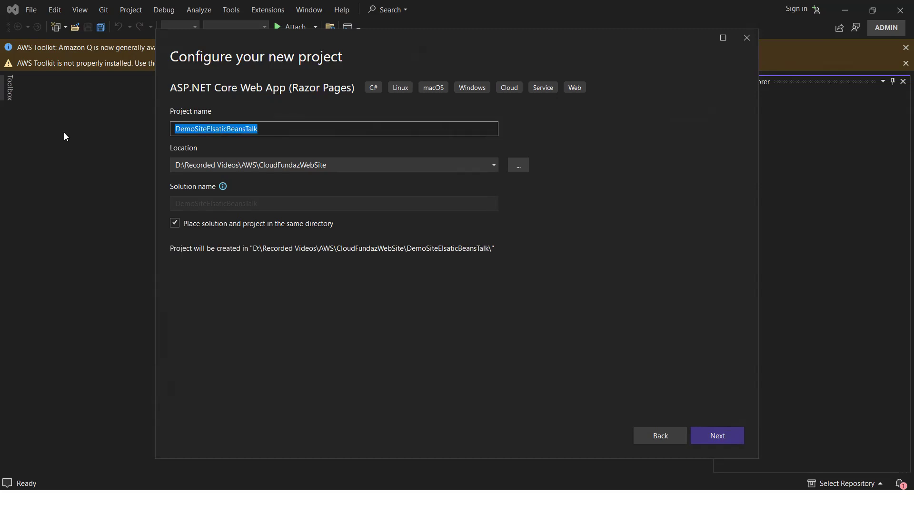
- Create a DemoSiteElsaticBeansTalk folder inside CloudFundazWebSite and select it as the project location
{"action": "left_click", "coordinate": [518, 165]}
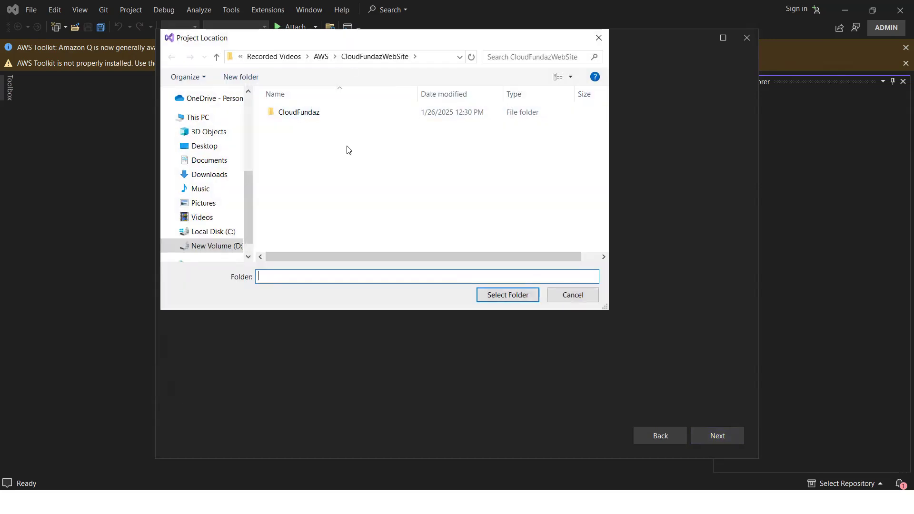
{"action": "left_click", "coordinate": [244, 81]}
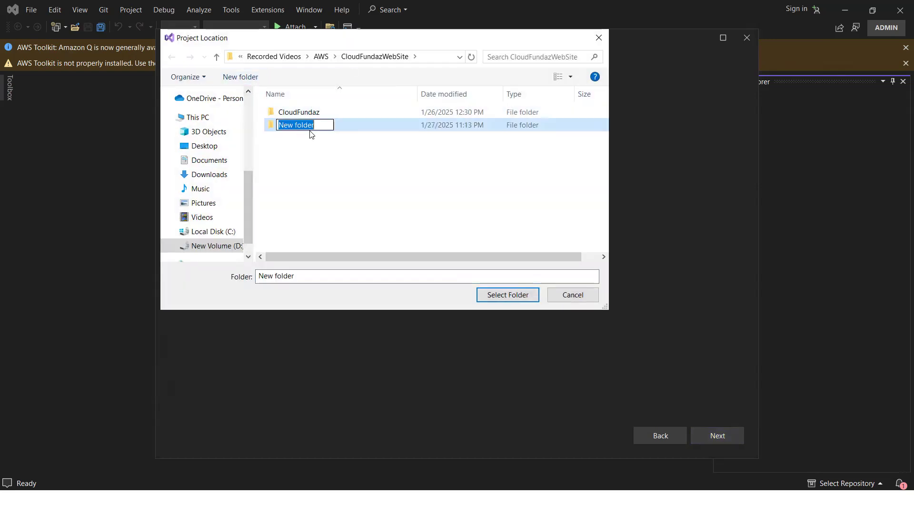
{"action": "key", "text": "ctrl+v"}
{"action": "key", "text": "Return"}
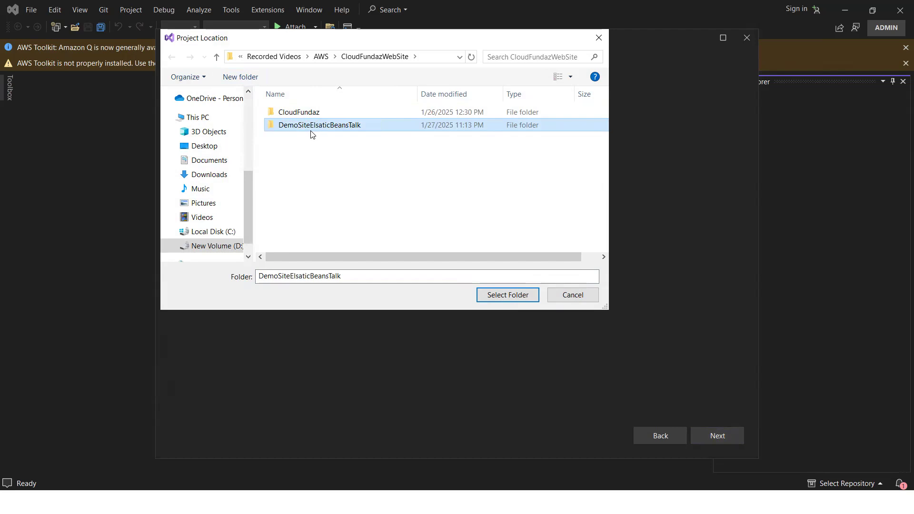
{"action": "double_click", "coordinate": [315, 128]}
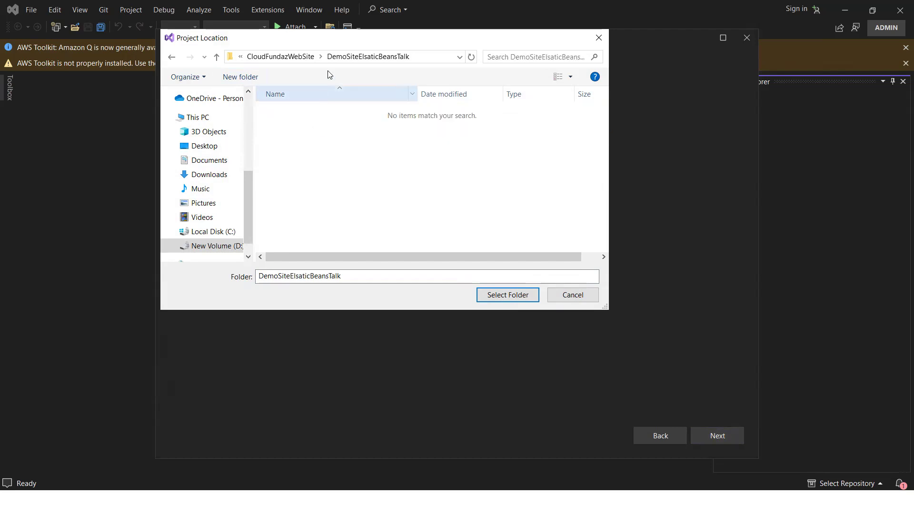
{"action": "left_click", "coordinate": [304, 59]}
{"action": "left_click", "coordinate": [310, 127]}
{"action": "left_click", "coordinate": [516, 297]}
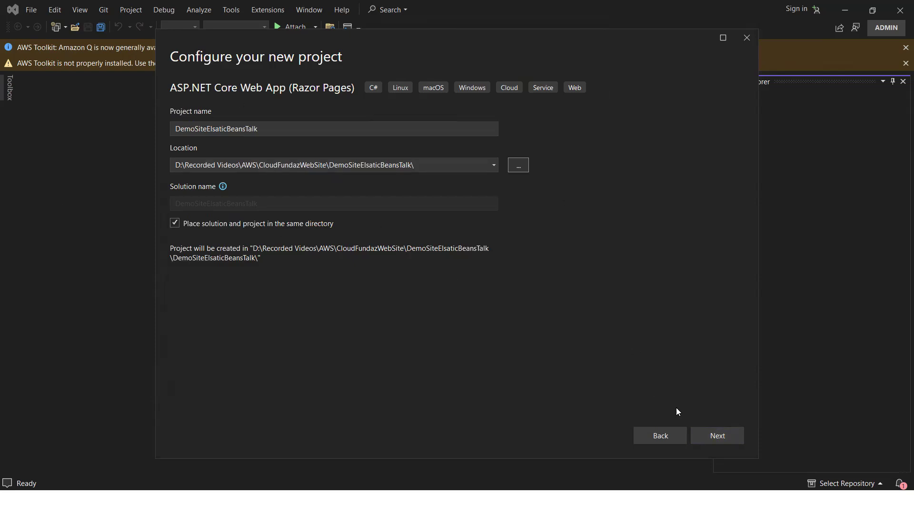
- Keep the .NET 8.0 (Long Term Support) framework and create the project
{"action": "left_click", "coordinate": [719, 436]}
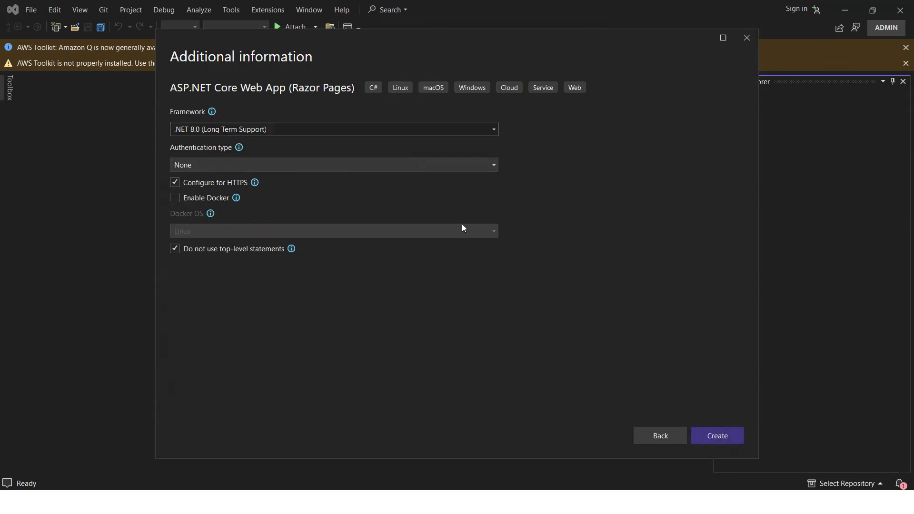
{"action": "left_click", "coordinate": [231, 134]}
{"action": "left_click", "coordinate": [232, 134]}
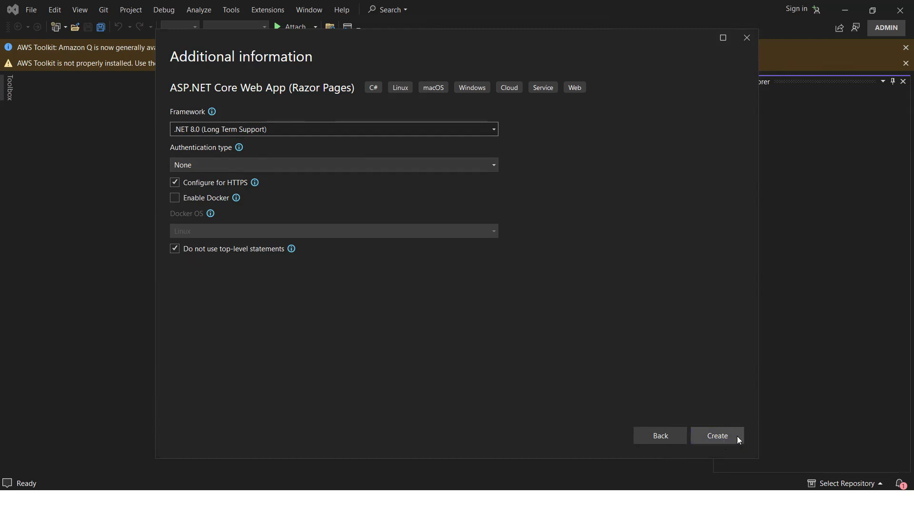
{"action": "left_click", "coordinate": [722, 439]}
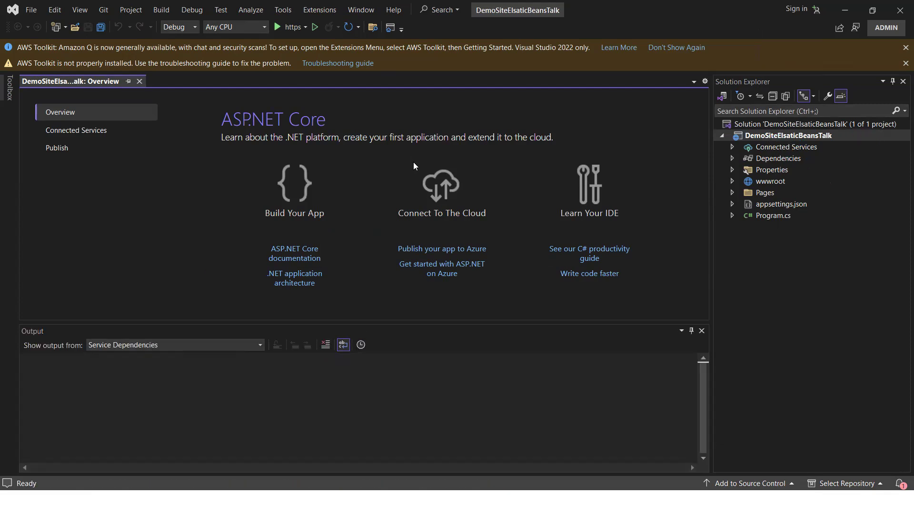
- Expand the wwwroot and Pages folders and open Index.cshtml
{"action": "left_click", "coordinate": [733, 182]}
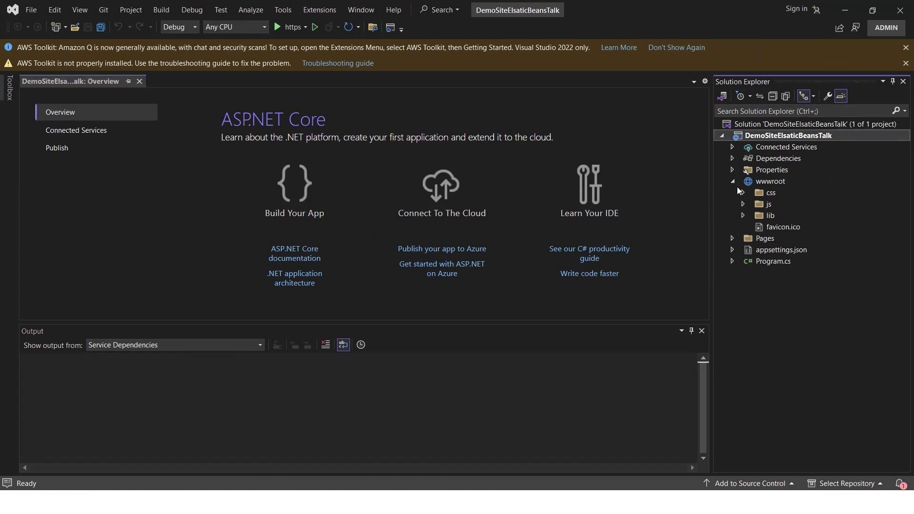
{"action": "left_click", "coordinate": [734, 239]}
{"action": "double_click", "coordinate": [785, 295]}
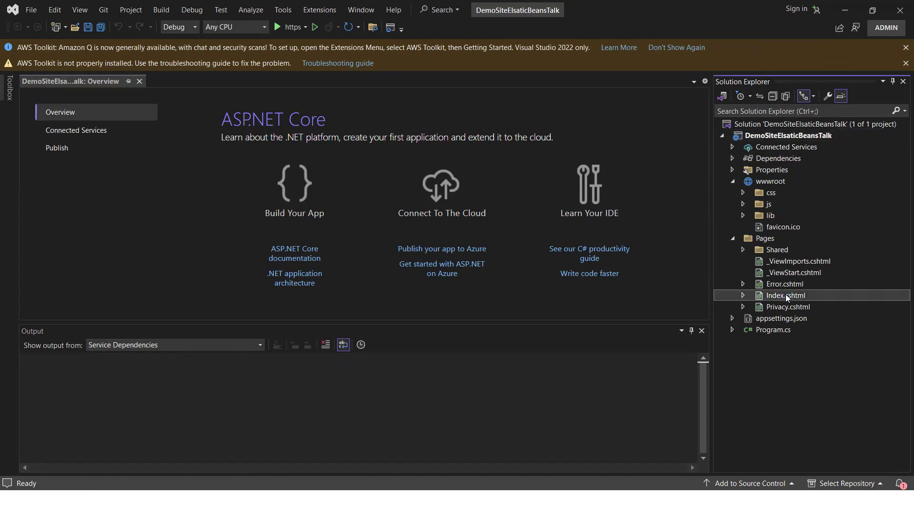
- Run the app with the https profile, view the home page in the browser, and close it
{"action": "left_click", "coordinate": [292, 29]}
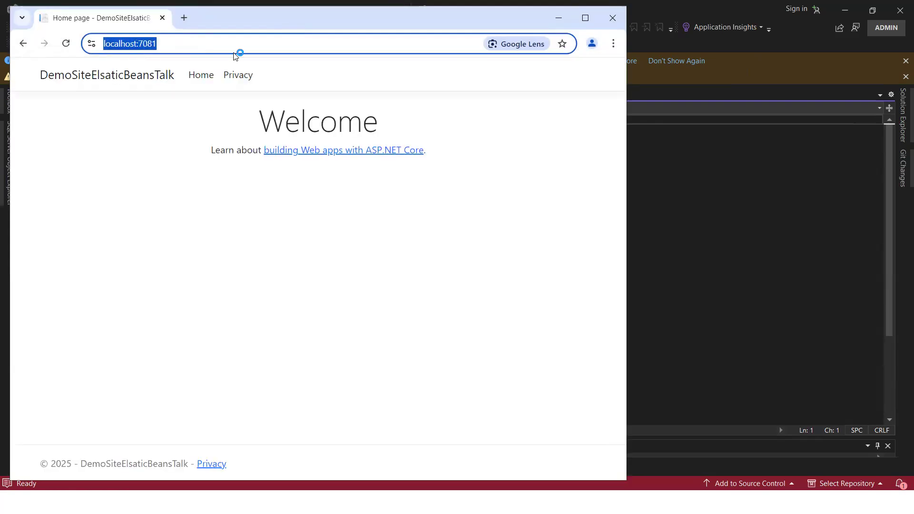
{"action": "left_click", "coordinate": [585, 18]}
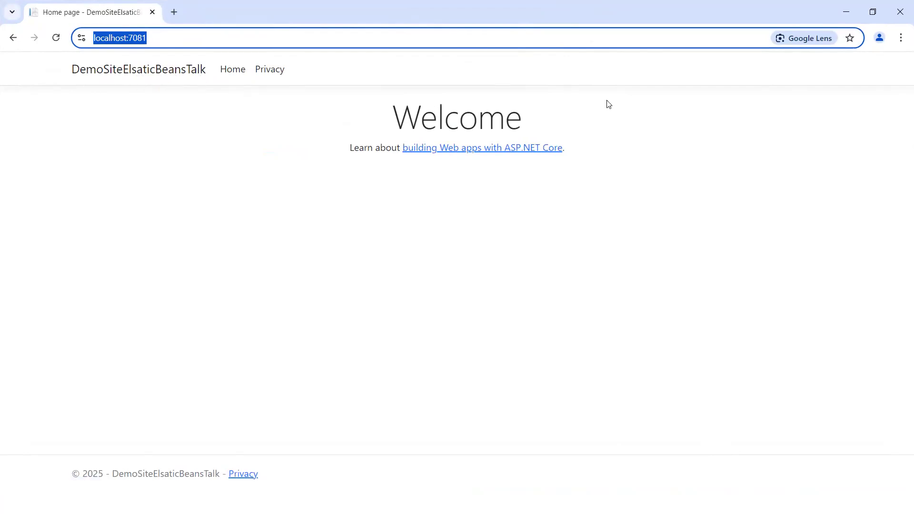
{"action": "left_click_drag", "start_coordinate": [583, 147], "coordinate": [381, 104]}
{"action": "left_click", "coordinate": [901, 13]}
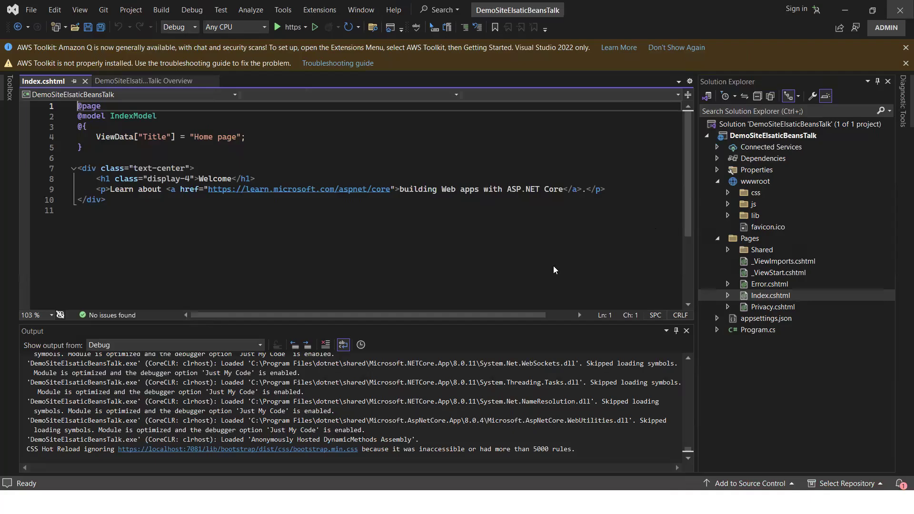
{"action": "left_click", "coordinate": [755, 137]}
{"action": "right_click", "coordinate": [755, 138]}
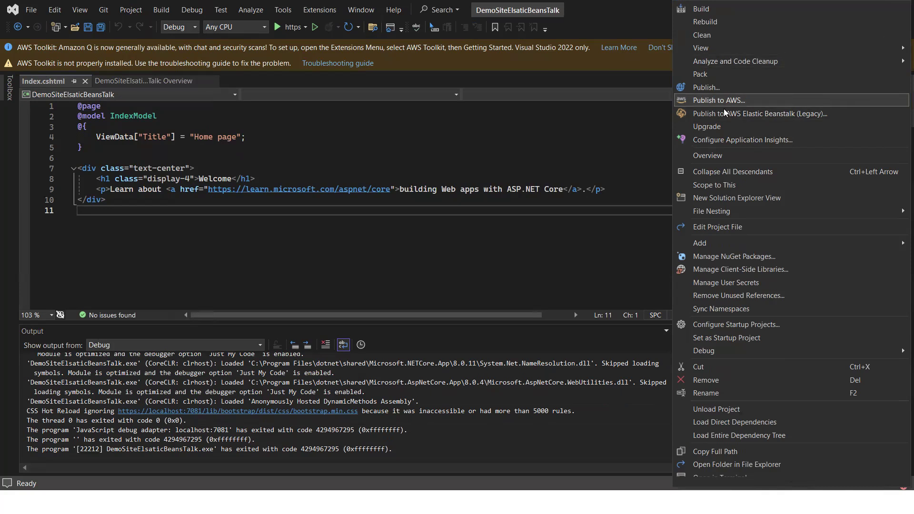
{"action": "left_click", "coordinate": [571, 137]}
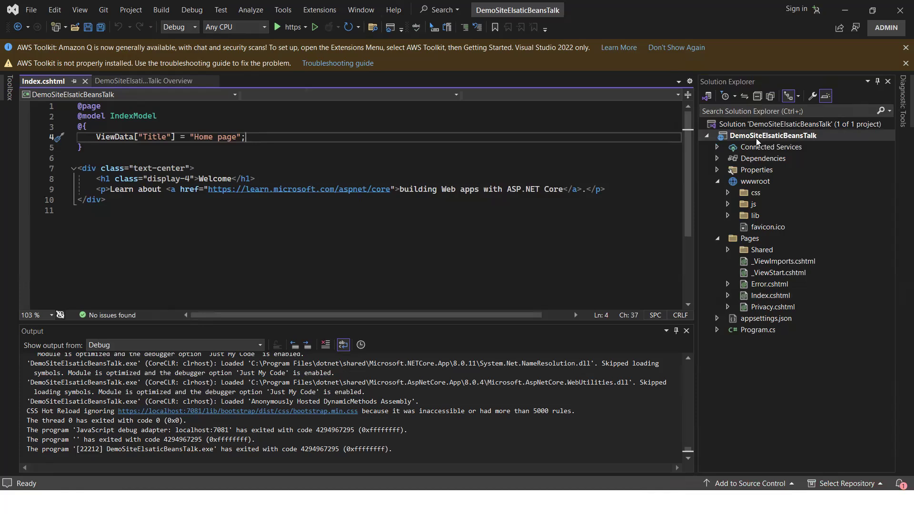
- Open the AWS Toolkit Getting Started page
{"action": "left_click", "coordinate": [320, 10]}
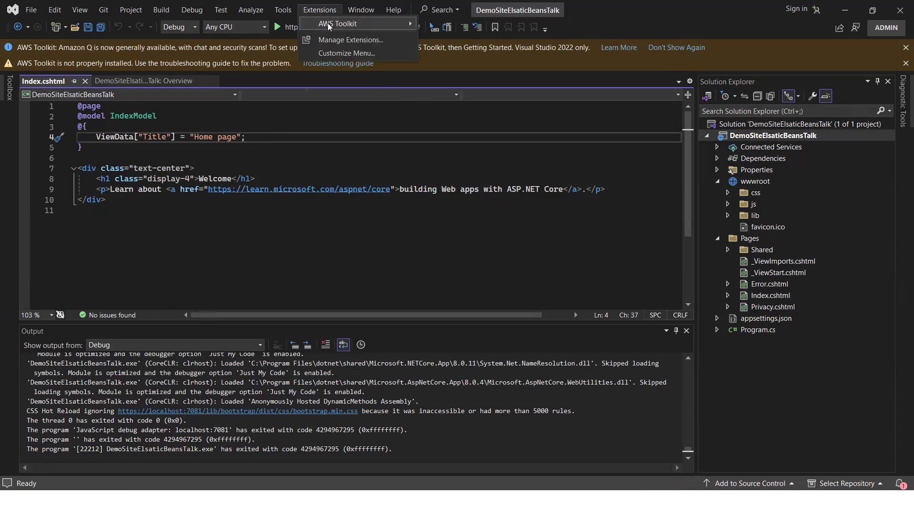
{"action": "mouse_move", "coordinate": [362, 23]}
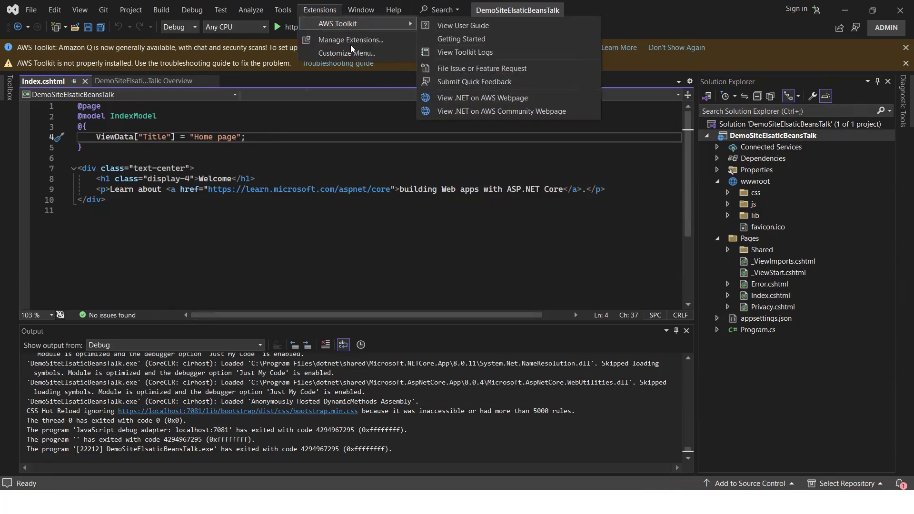
{"action": "mouse_move", "coordinate": [393, 10]}
{"action": "mouse_move", "coordinate": [320, 9]}
{"action": "left_click", "coordinate": [465, 41]}
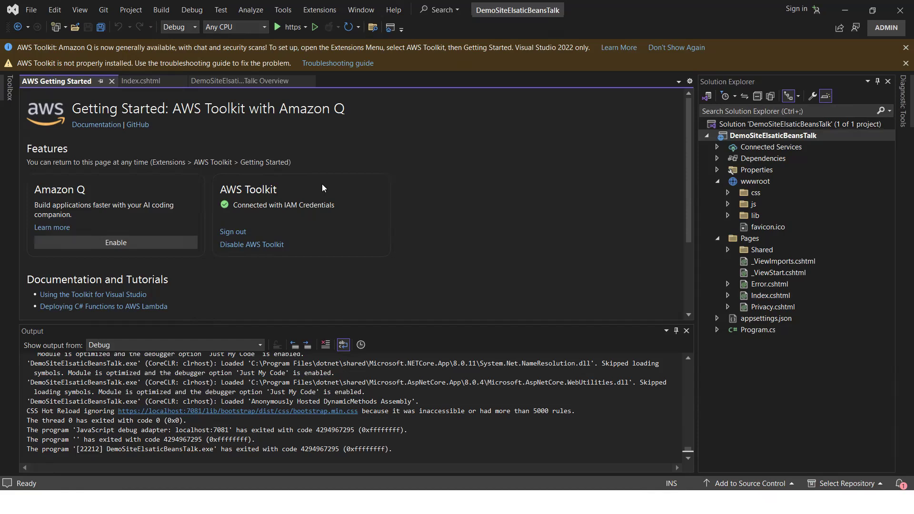
- Close the AWS Getting Started tab
{"action": "right_click", "coordinate": [751, 136]}
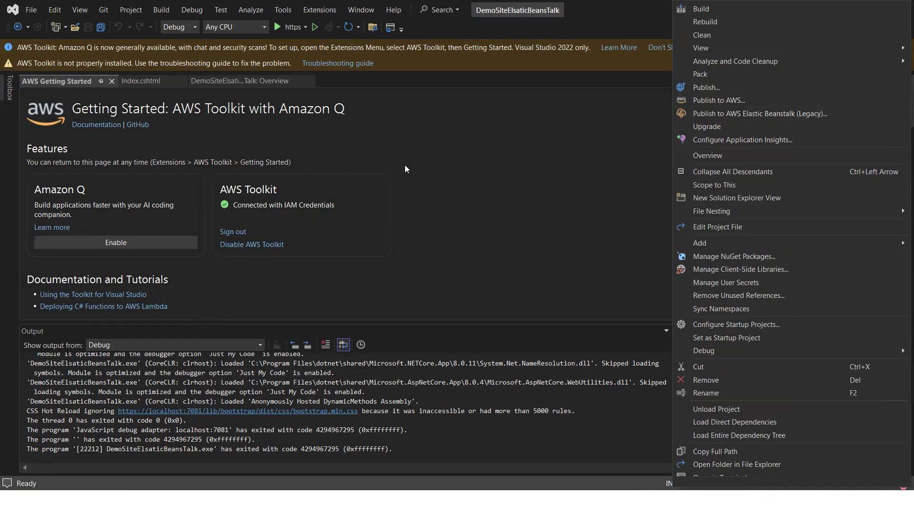
{"action": "left_click", "coordinate": [506, 167]}
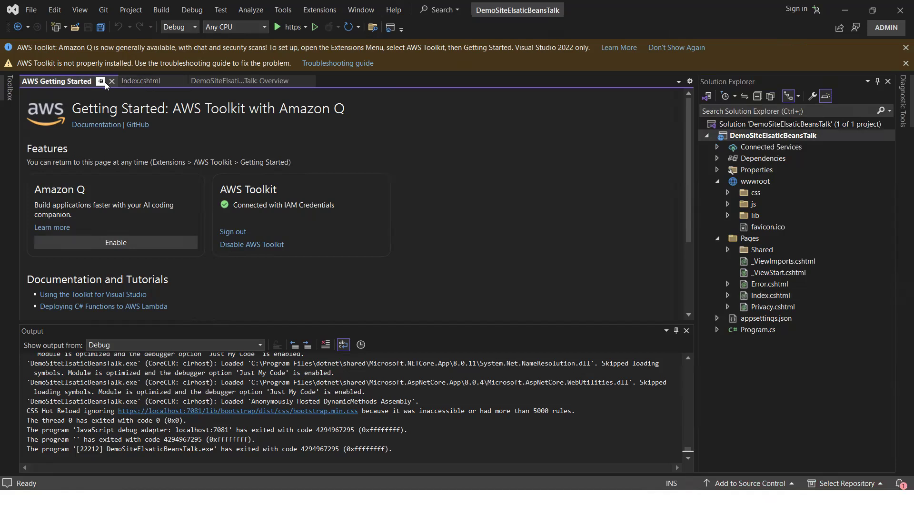
{"action": "left_click", "coordinate": [111, 82]}
- Open the Publish to AWS Elastic Beanstalk (Legacy) wizard for the project
{"action": "left_click", "coordinate": [746, 139]}
{"action": "right_click", "coordinate": [746, 140]}
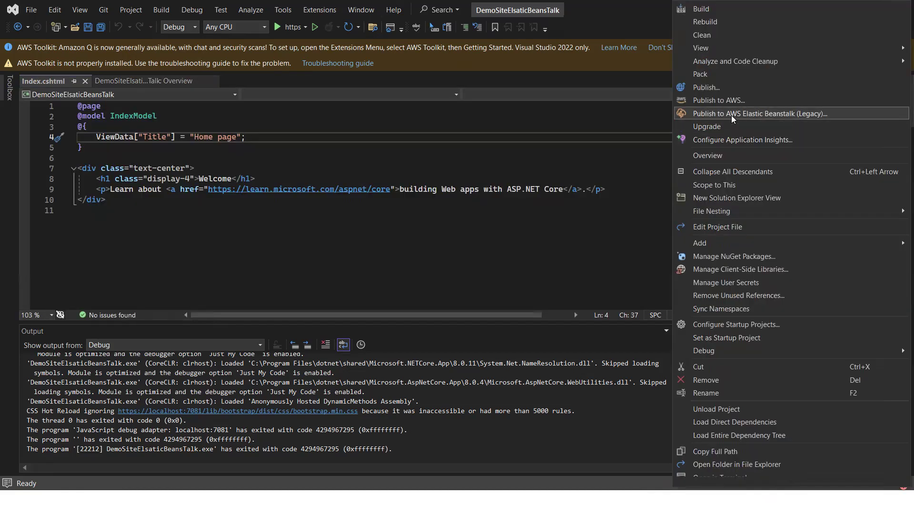
{"action": "left_click", "coordinate": [731, 115]}
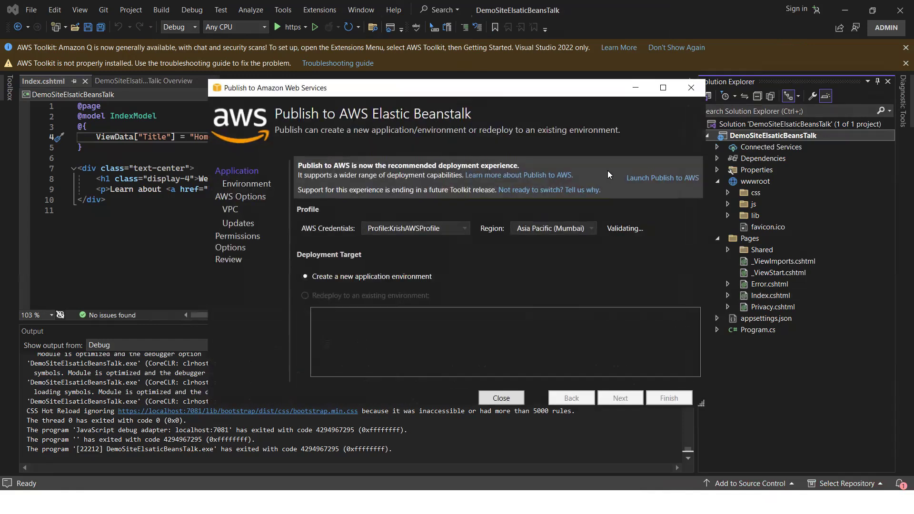
{"action": "left_click_drag", "start_coordinate": [425, 92], "coordinate": [347, 72]}
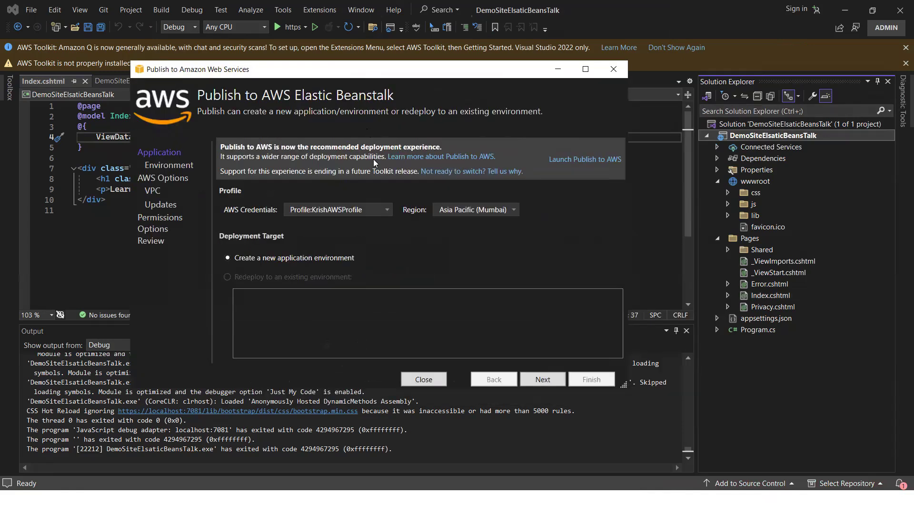
- Choose the personal AWS credentials profile and the Asia Pacific (Mumbai) region
{"action": "left_click", "coordinate": [379, 210]}
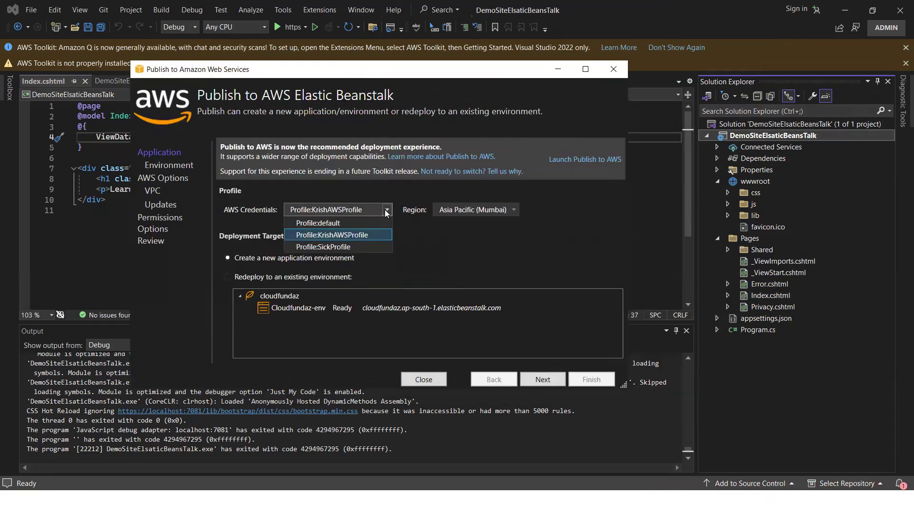
{"action": "left_click", "coordinate": [356, 237]}
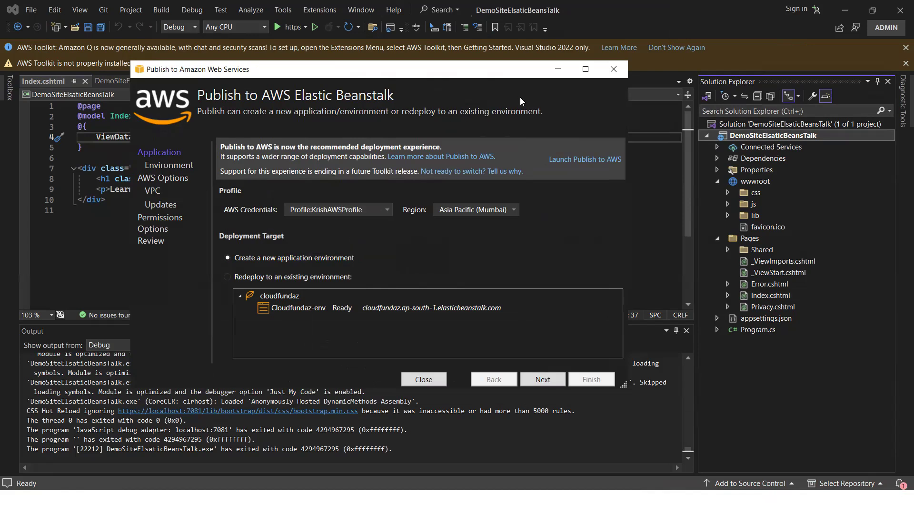
{"action": "left_click", "coordinate": [508, 210]}
{"action": "left_click", "coordinate": [477, 224]}
- Keep creating a new application environment as the deployment target and continue
{"action": "left_click", "coordinate": [229, 277]}
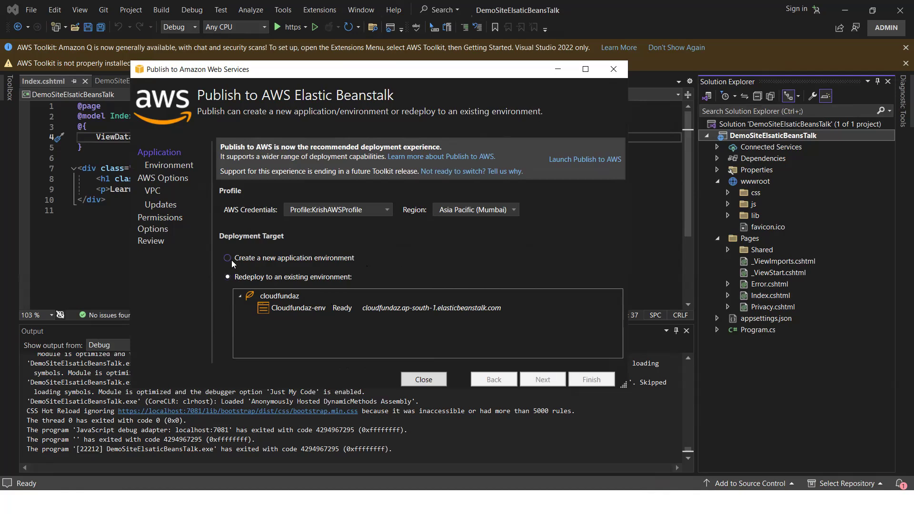
{"action": "left_click", "coordinate": [228, 259]}
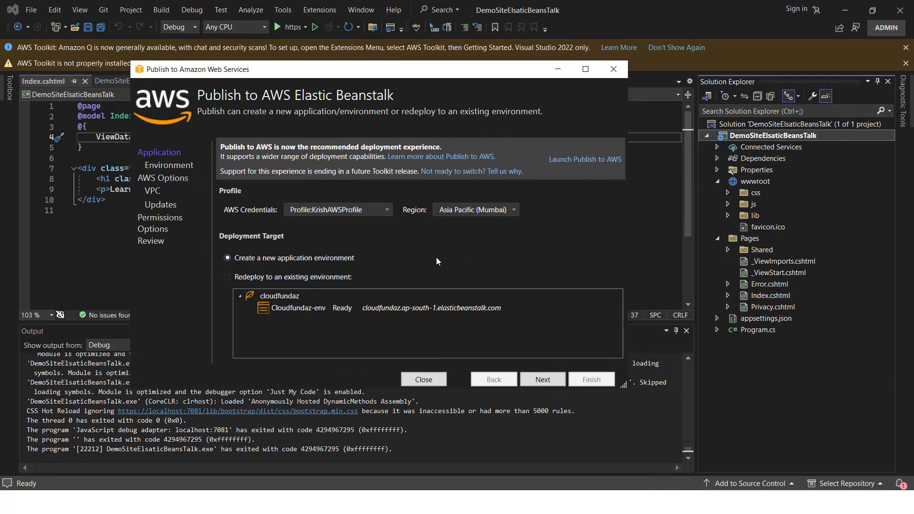
{"action": "left_click", "coordinate": [542, 380]}
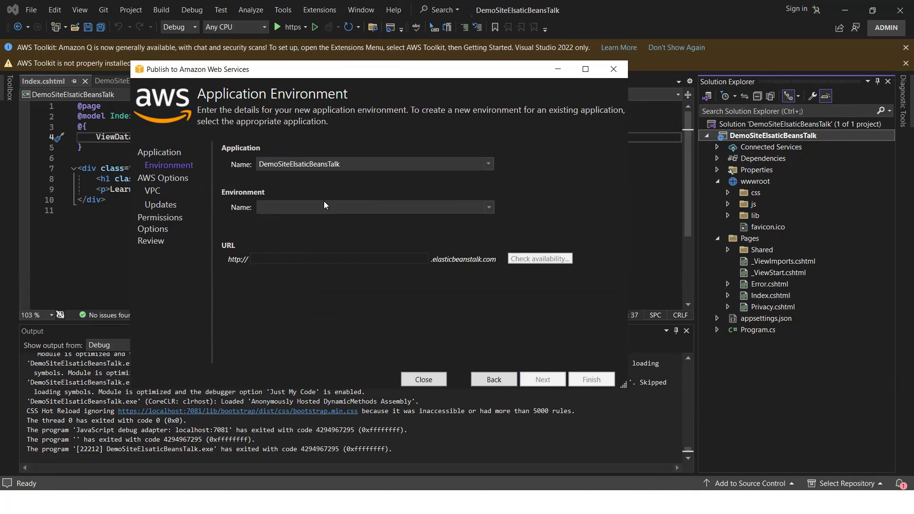
- Set the environment name to DemoSiteElsaticBeansTalk-dev and select the URL prefix field
{"action": "left_click", "coordinate": [489, 211]}
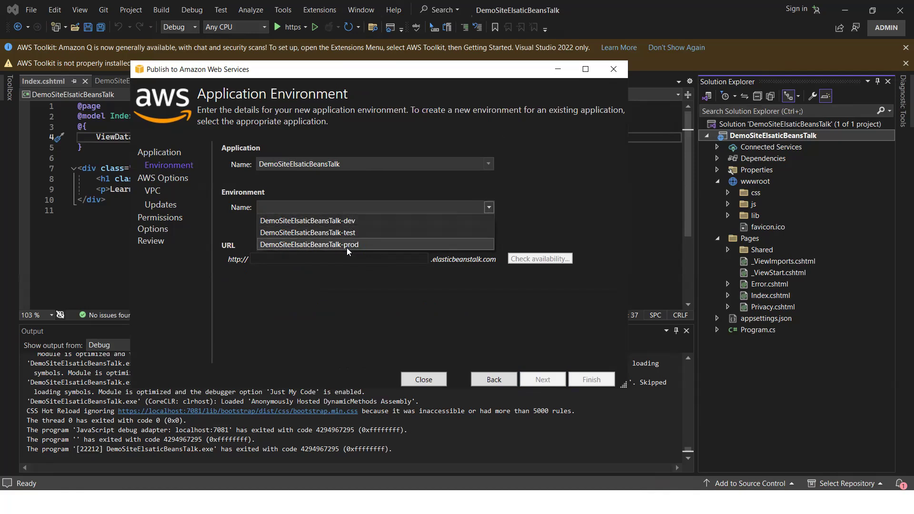
{"action": "left_click", "coordinate": [348, 223]}
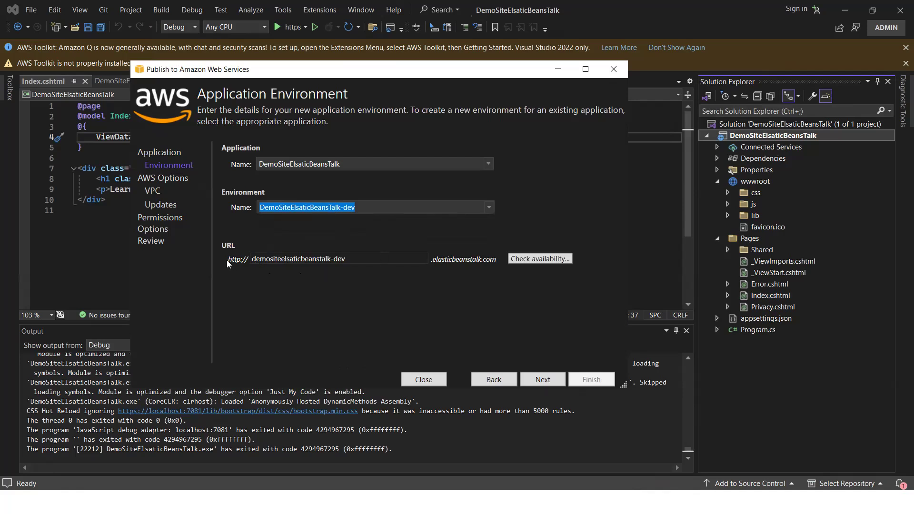
{"action": "left_click", "coordinate": [256, 260]}
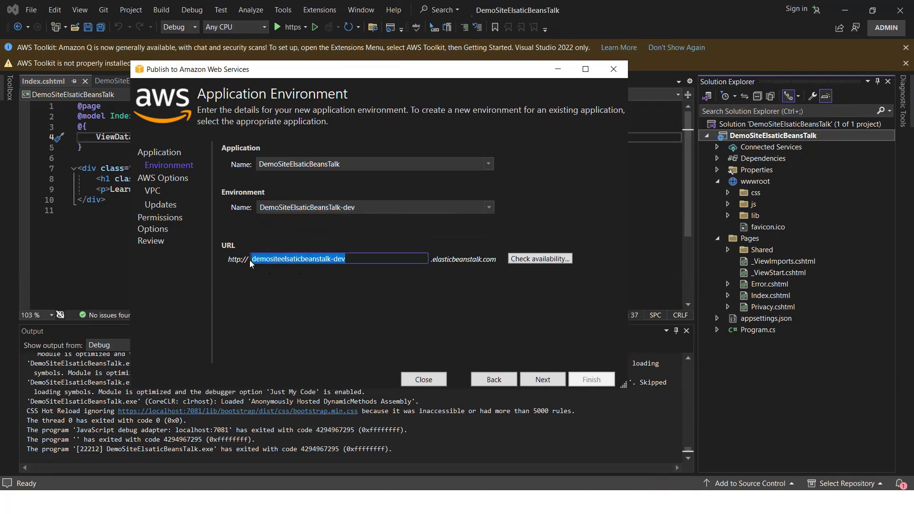
- Check that the URL prefix demositeelsaticbeanstalk-dev is available and continue to the AWS options page
{"action": "left_click", "coordinate": [534, 259]}
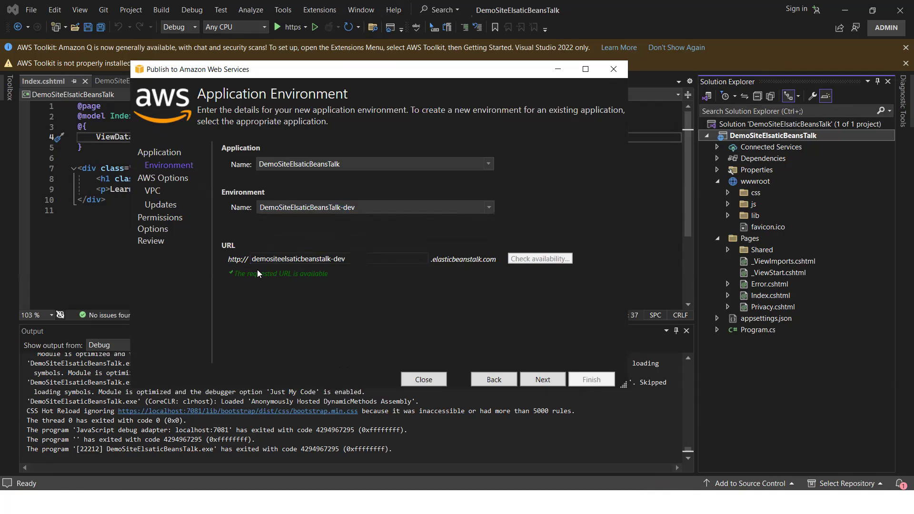
{"action": "left_click_drag", "start_coordinate": [353, 258], "coordinate": [252, 262]}
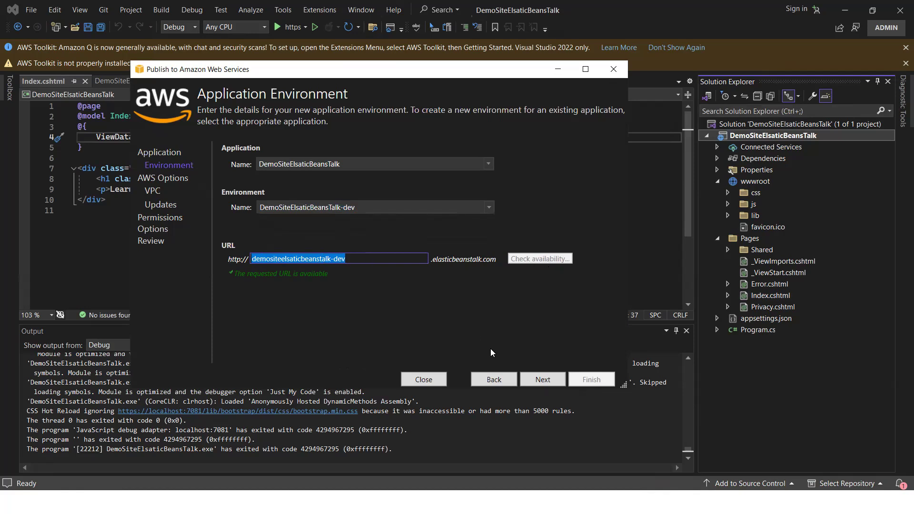
{"action": "left_click", "coordinate": [359, 260]}
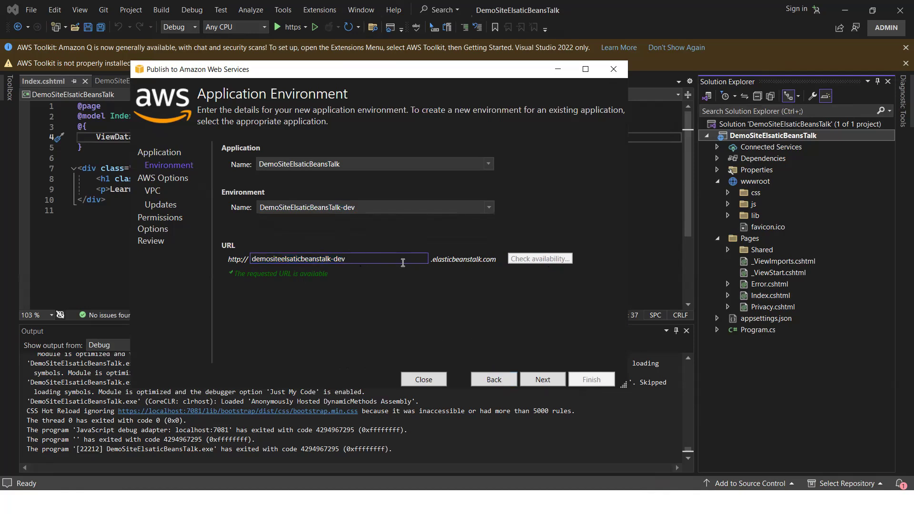
{"action": "left_click", "coordinate": [543, 380]}
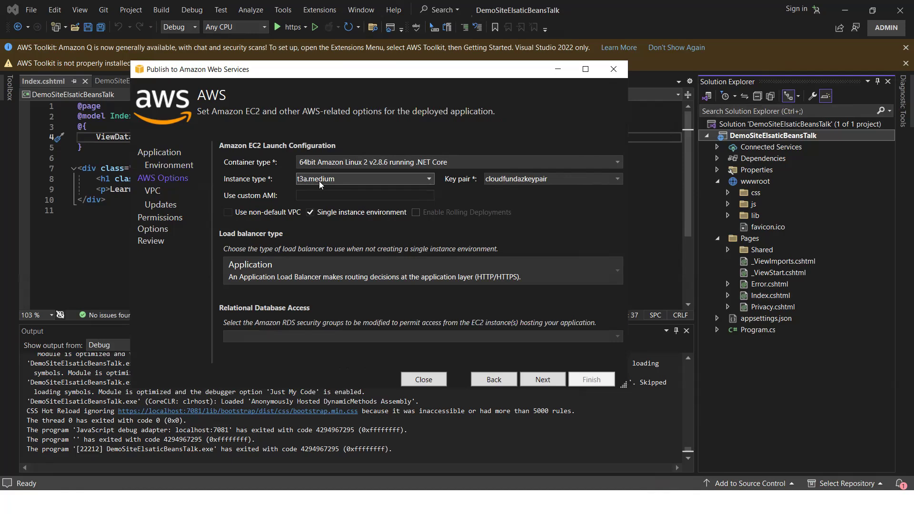
- Keep the t3a.medium instance type and the 64bit Amazon Linux 2 .NET Core container type, and continue to Permissions
{"action": "left_click", "coordinate": [364, 179]}
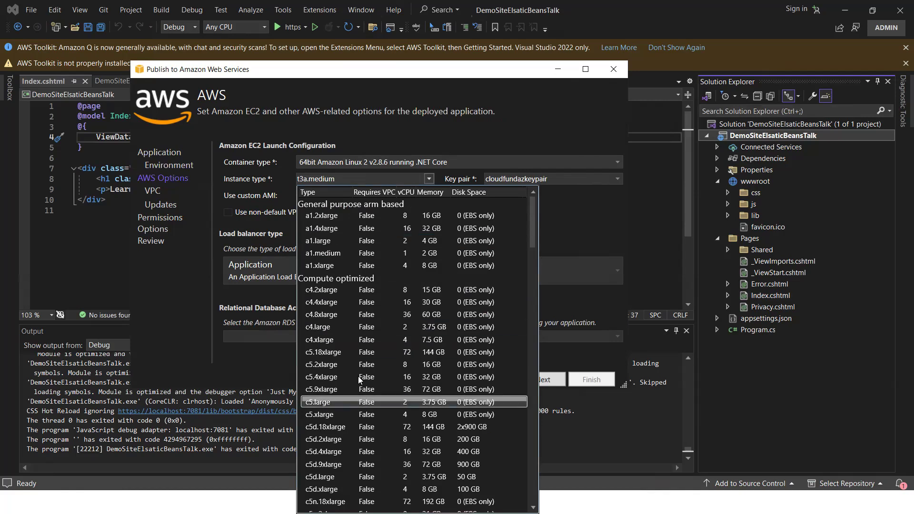
{"action": "left_click", "coordinate": [582, 212]}
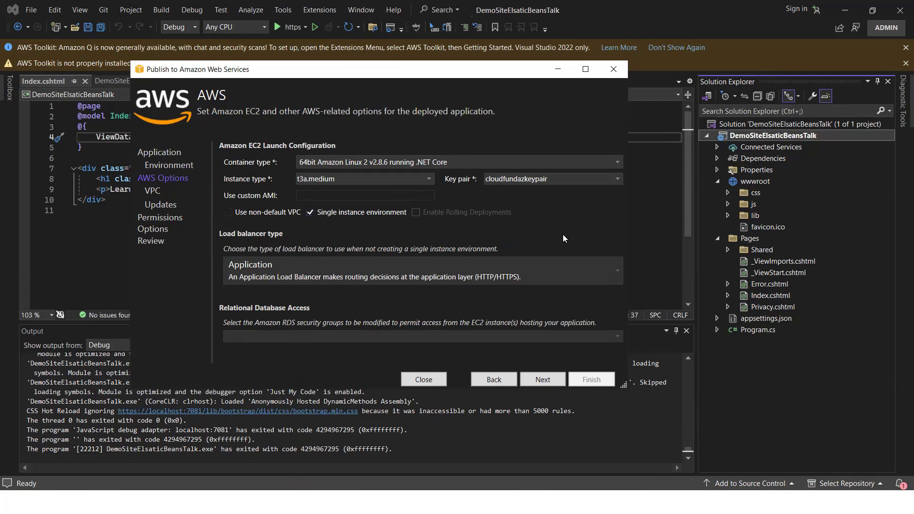
{"action": "left_click", "coordinate": [542, 380]}
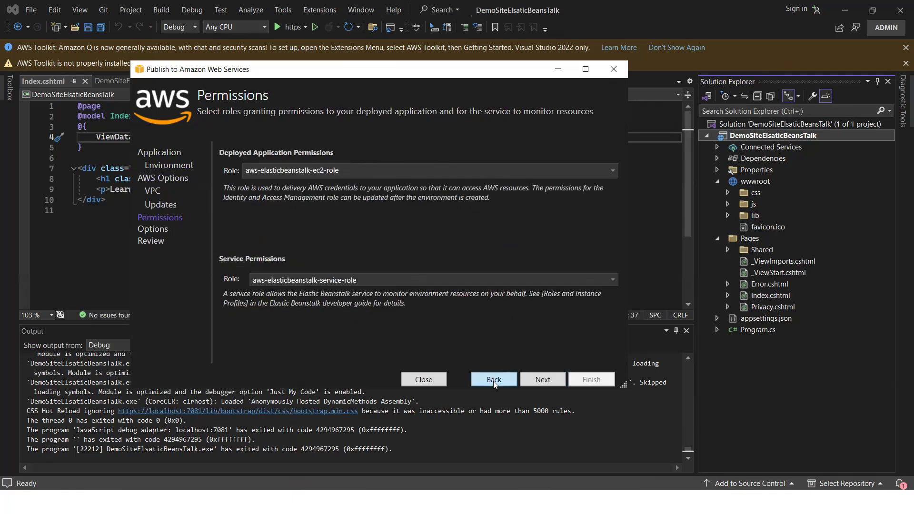
{"action": "left_click", "coordinate": [494, 381]}
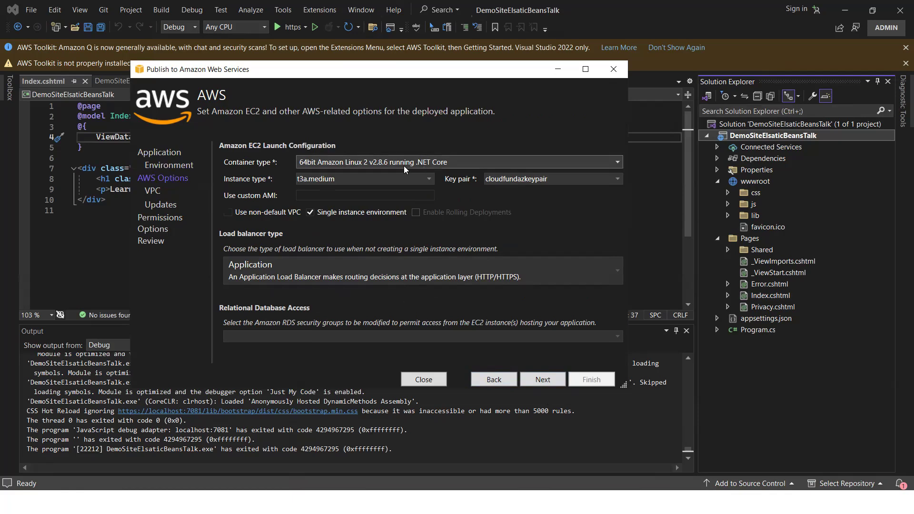
{"action": "left_click", "coordinate": [377, 161]}
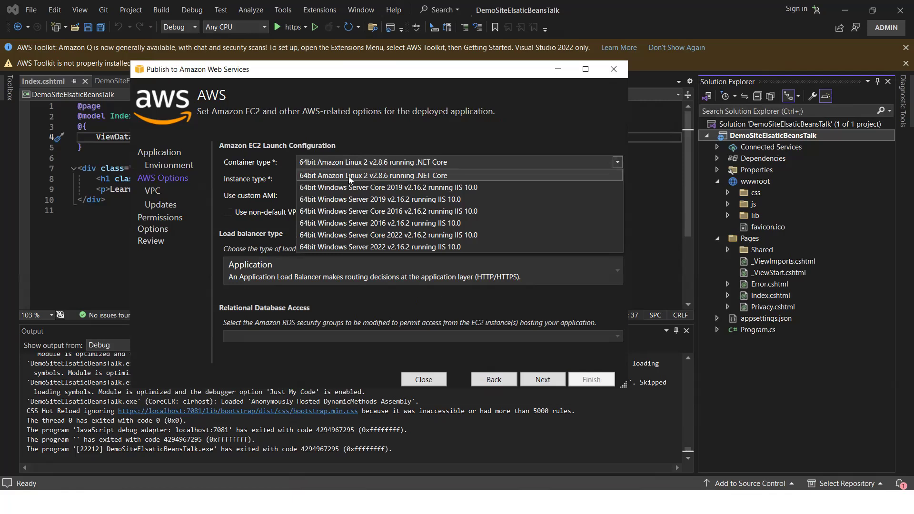
{"action": "left_click", "coordinate": [485, 134]}
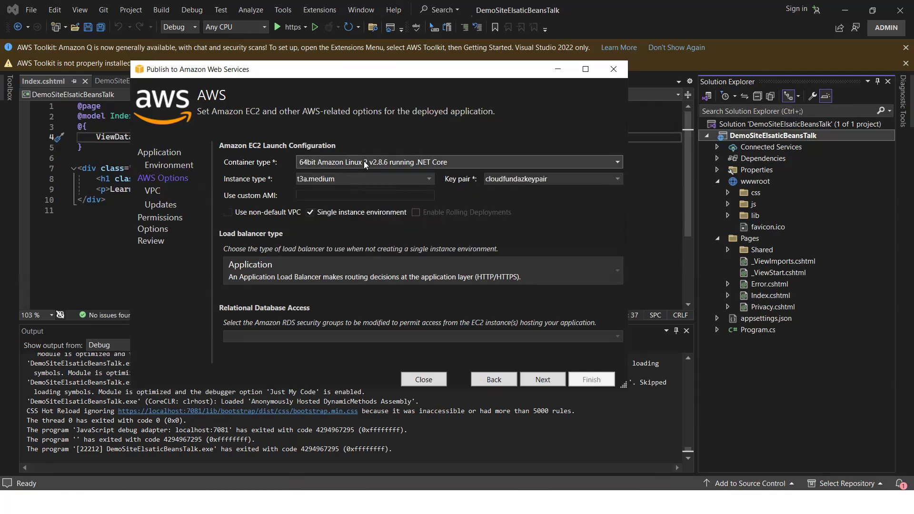
{"action": "left_click", "coordinate": [546, 382]}
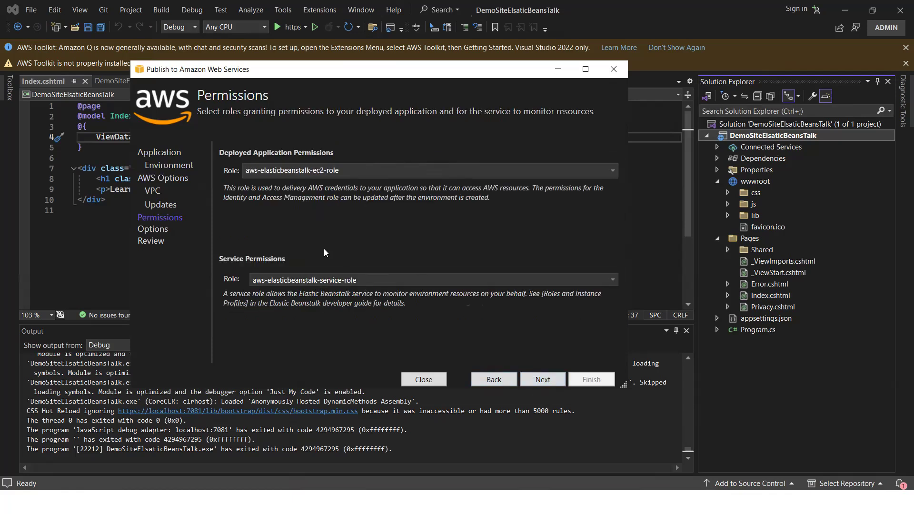
- Keep aws-elasticbeanstalk-ec2-role and aws-elasticbeanstalk-service-role as the permission roles and continue to Application Options
{"action": "left_click", "coordinate": [339, 170]}
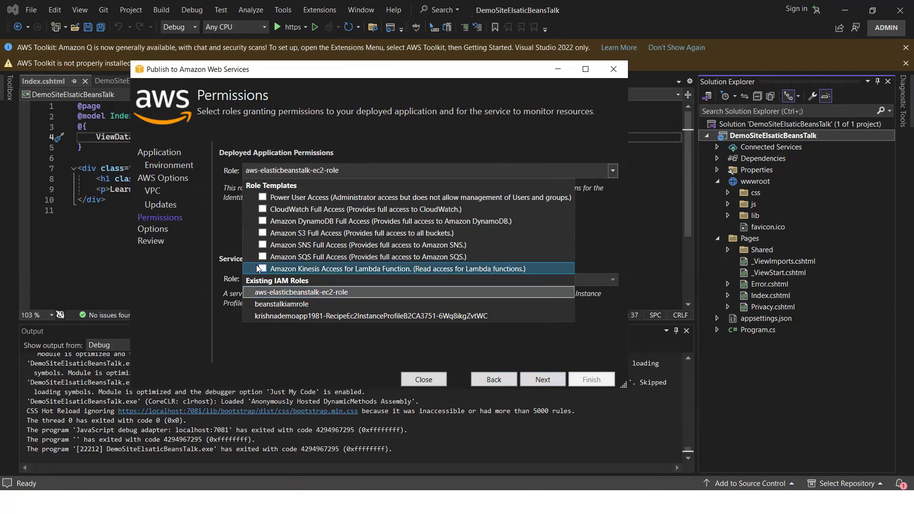
{"action": "left_click", "coordinate": [300, 296]}
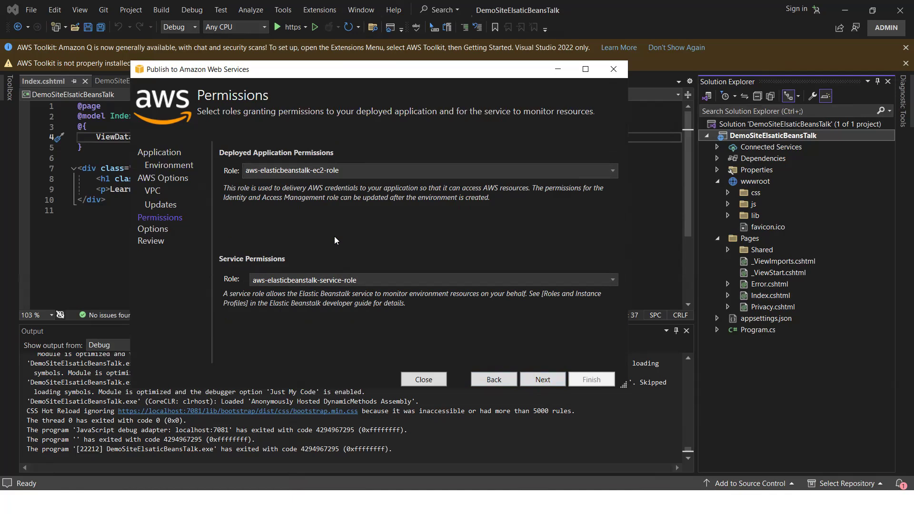
{"action": "left_click", "coordinate": [306, 281]}
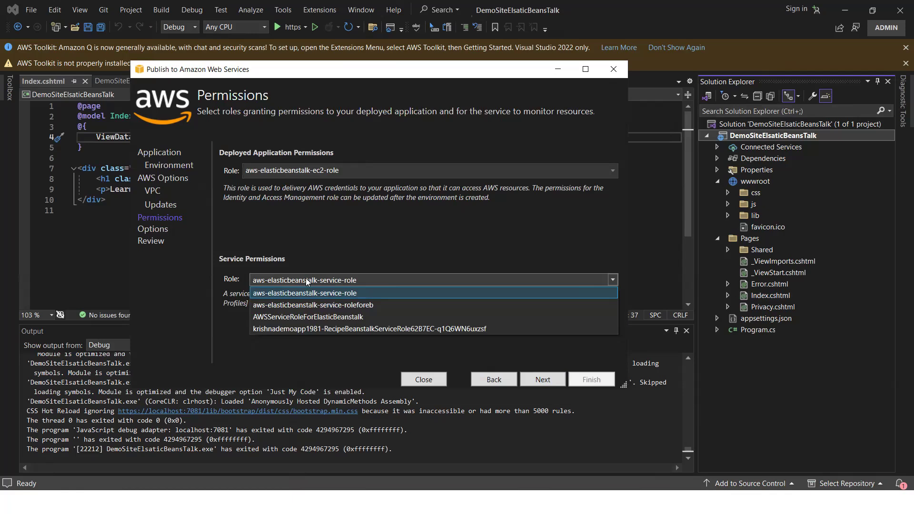
{"action": "left_click", "coordinate": [367, 221]}
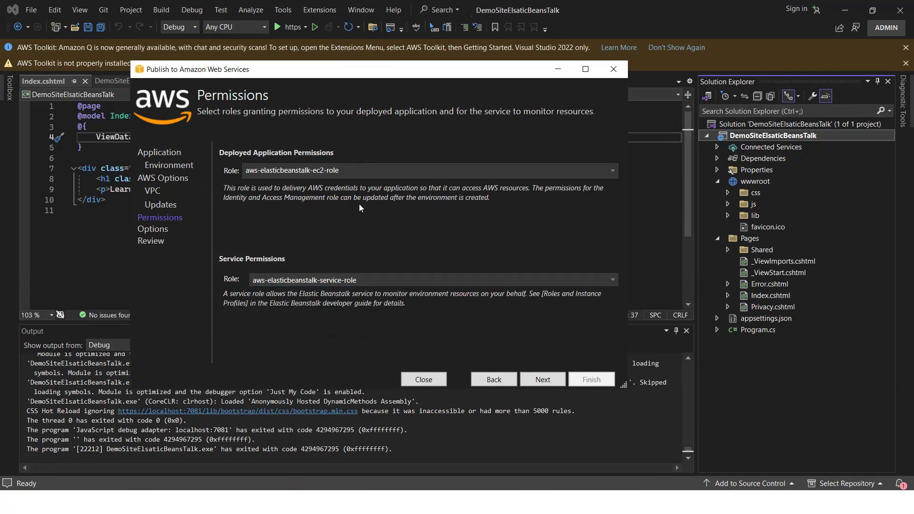
{"action": "left_click", "coordinate": [543, 379]}
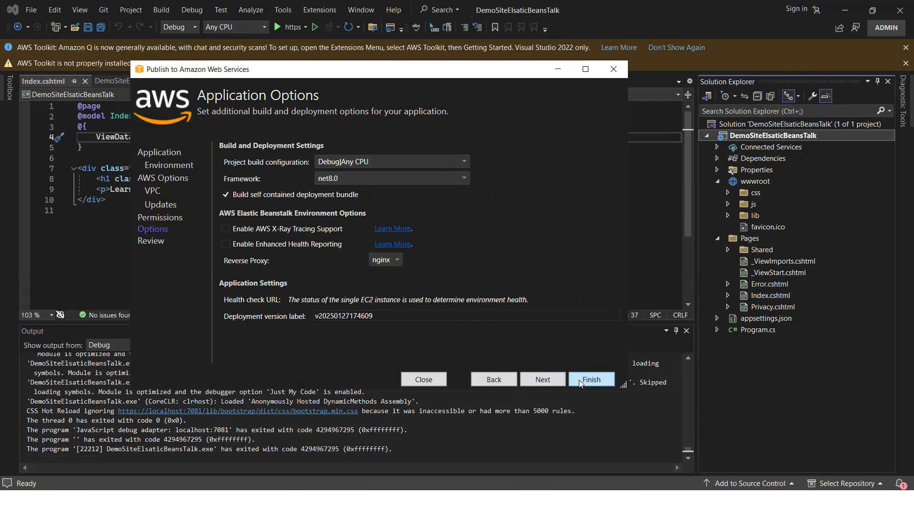
- Accept the default build and deployment options, review the summary, and deploy the application
{"action": "left_click", "coordinate": [531, 378]}
{"action": "scroll", "coordinate": [310, 181], "scroll_direction": "down", "scroll_amount": 5}
{"action": "scroll", "coordinate": [297, 200], "scroll_direction": "up", "scroll_amount": 5}
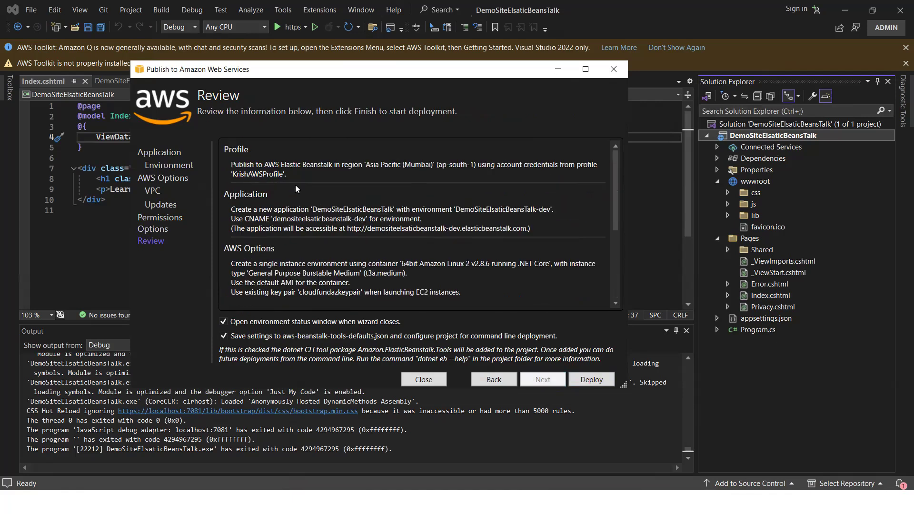
{"action": "scroll", "coordinate": [415, 224], "scroll_direction": "down", "scroll_amount": 2}
{"action": "left_click", "coordinate": [592, 380]}
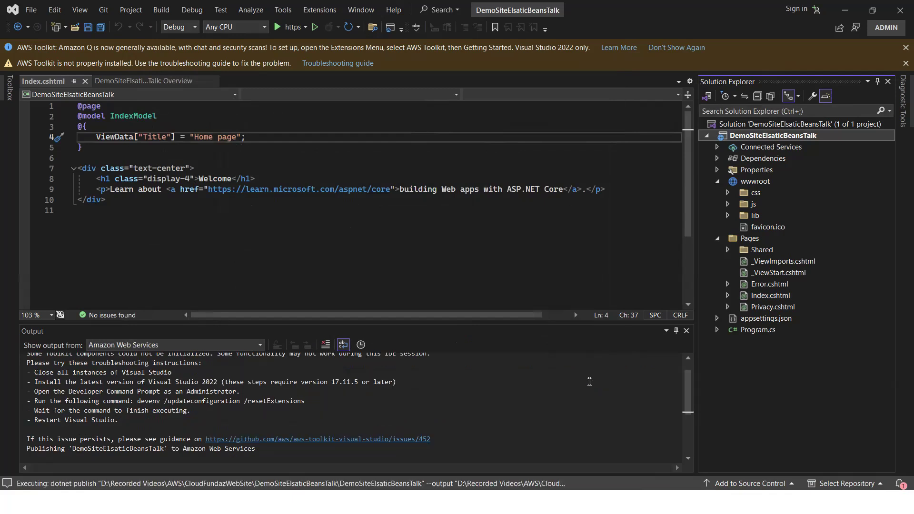
- Monitor the new environment's launch events and the deployment output in Visual Studio
{"action": "left_click_drag", "start_coordinate": [511, 323], "coordinate": [525, 254]}
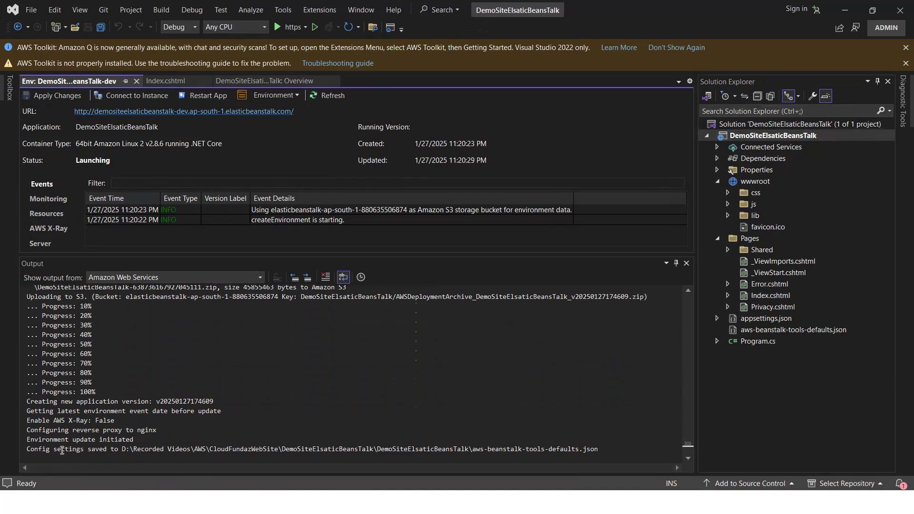
{"action": "scroll", "coordinate": [267, 446], "scroll_direction": "down", "scroll_amount": 1}
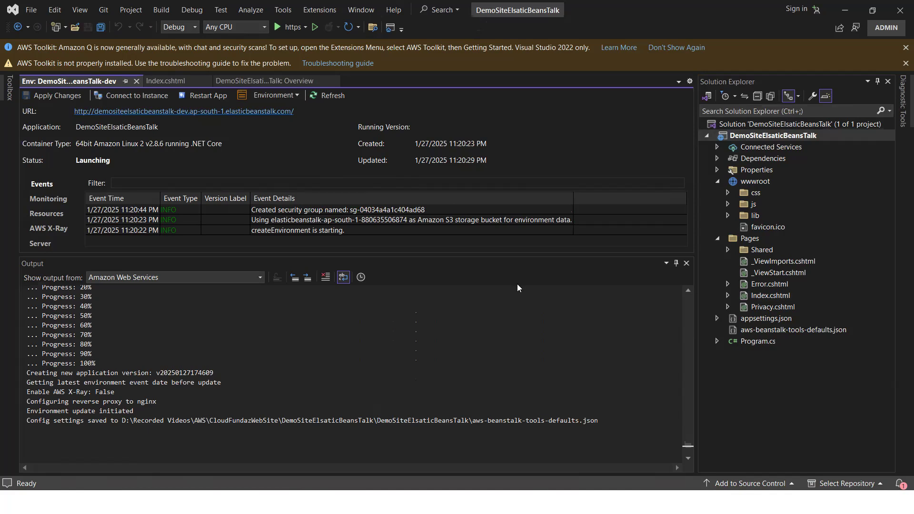
{"action": "left_click_drag", "start_coordinate": [496, 256], "coordinate": [475, 340]}
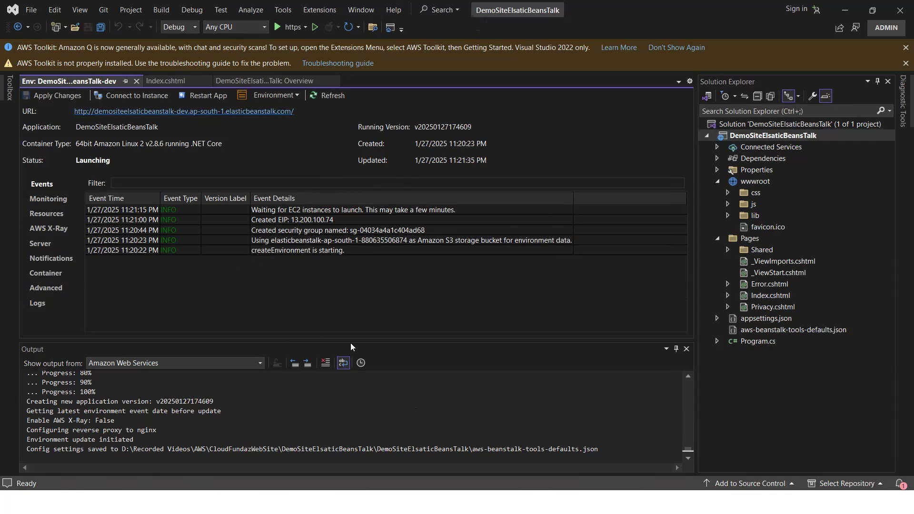
{"action": "left_click_drag", "start_coordinate": [351, 343], "coordinate": [352, 319]}
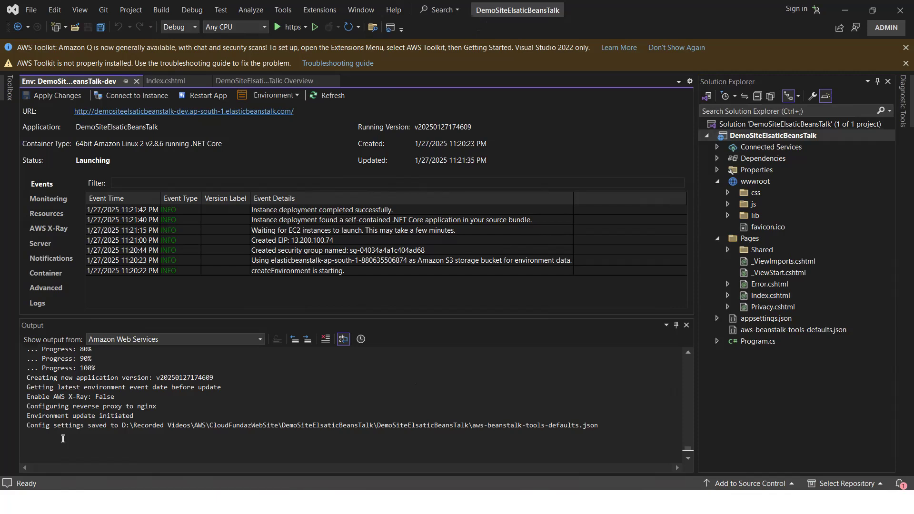
- Switch to the browser and open the Elastic Beanstalk service in the AWS console
{"action": "key", "text": "alt+Tab"}
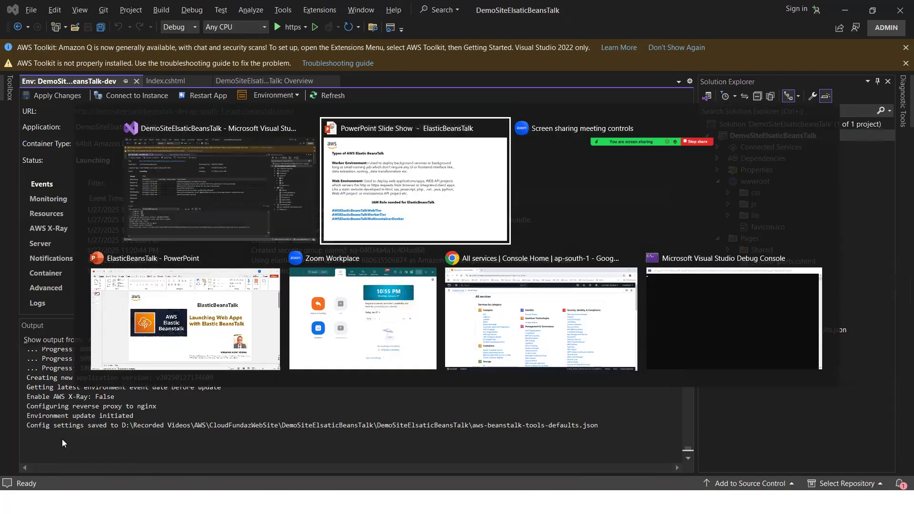
{"action": "left_click", "coordinate": [531, 296]}
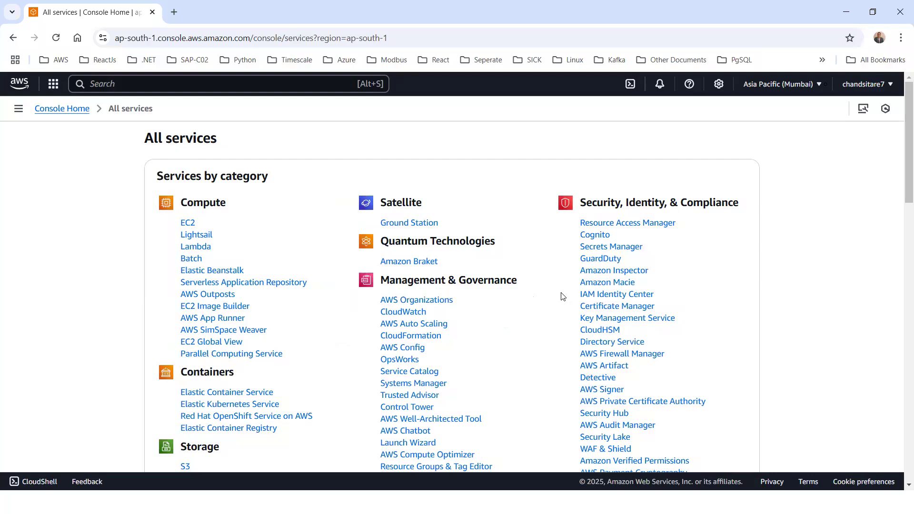
{"action": "left_click", "coordinate": [111, 83]}
{"action": "type", "text": "ElastiCache"}
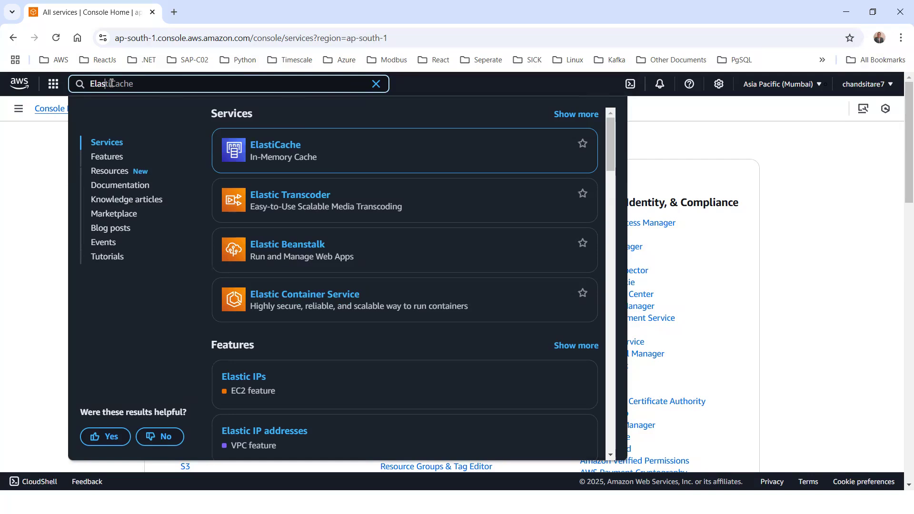
{"action": "left_click", "coordinate": [273, 252]}
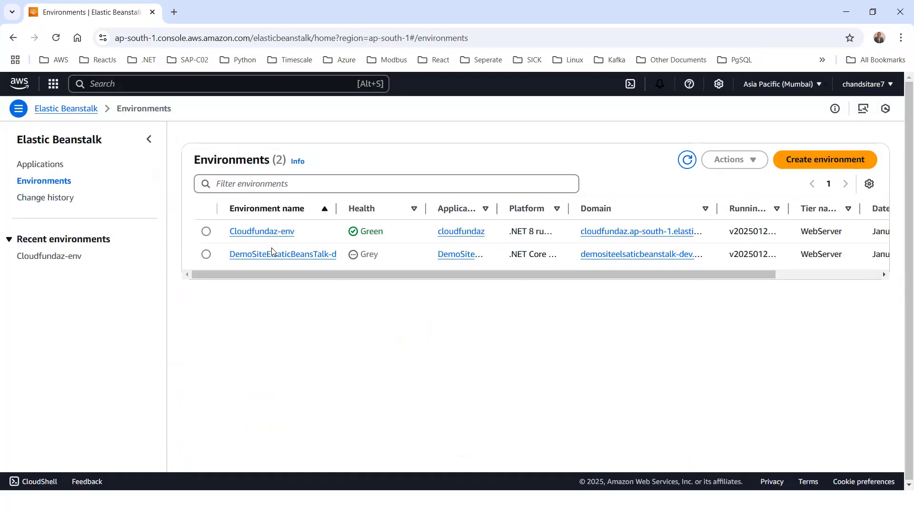
- Refresh the Elastic Beanstalk environments list and compare the DemoSiteElsaticBeansTalk-dev health with Visual Studio's status
{"action": "left_click_drag", "start_coordinate": [337, 208], "coordinate": [399, 209]}
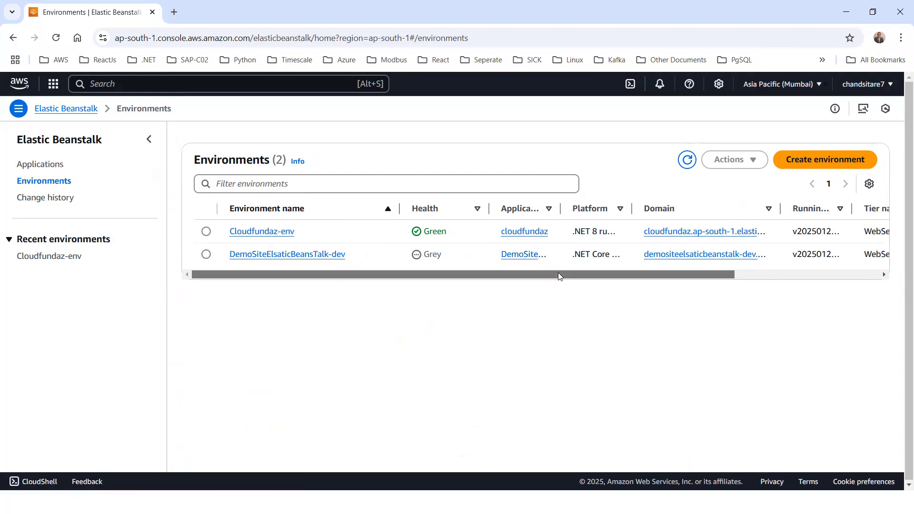
{"action": "left_click", "coordinate": [689, 161]}
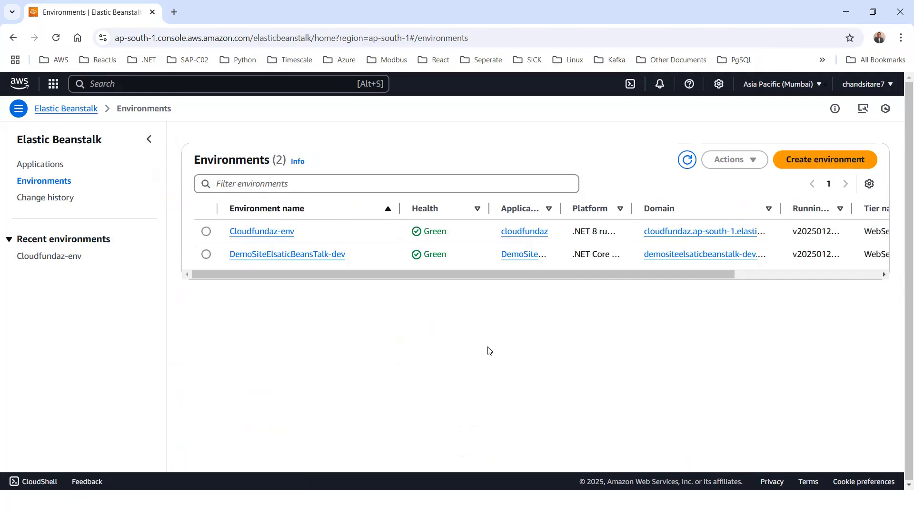
{"action": "key", "text": "alt+Tab"}
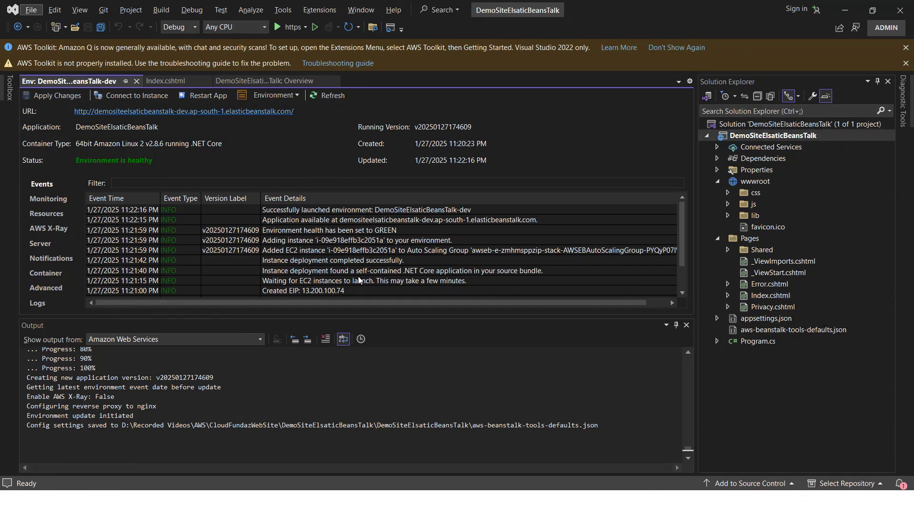
{"action": "key", "text": "alt+Tab"}
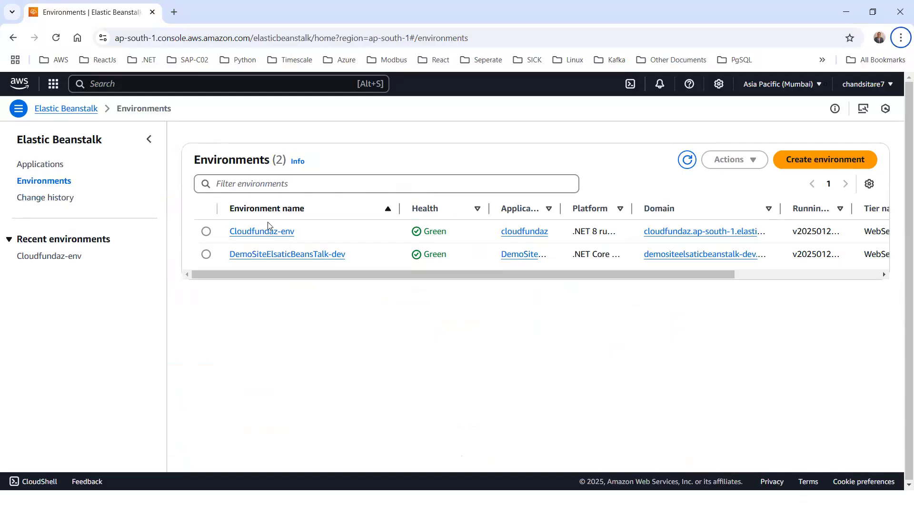
{"action": "left_click", "coordinate": [687, 161]}
- Duplicate the browser tab and open the EC2 service dashboard in the new tab
{"action": "right_click", "coordinate": [95, 14]}
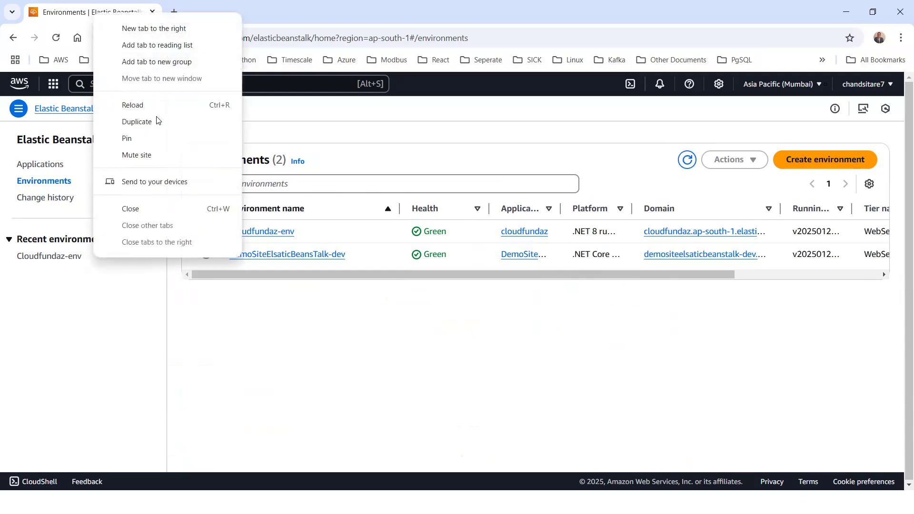
{"action": "left_click", "coordinate": [158, 121]}
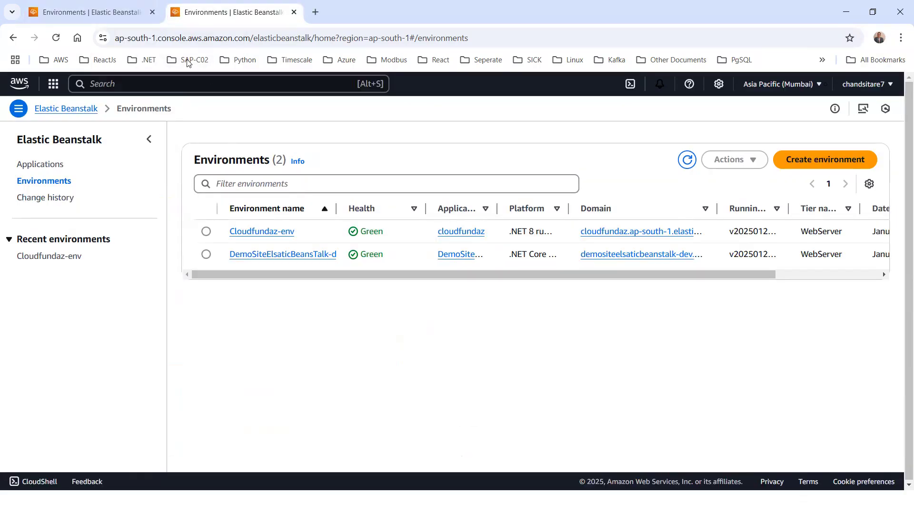
{"action": "left_click", "coordinate": [117, 84]}
{"action": "type", "text": "EC"}
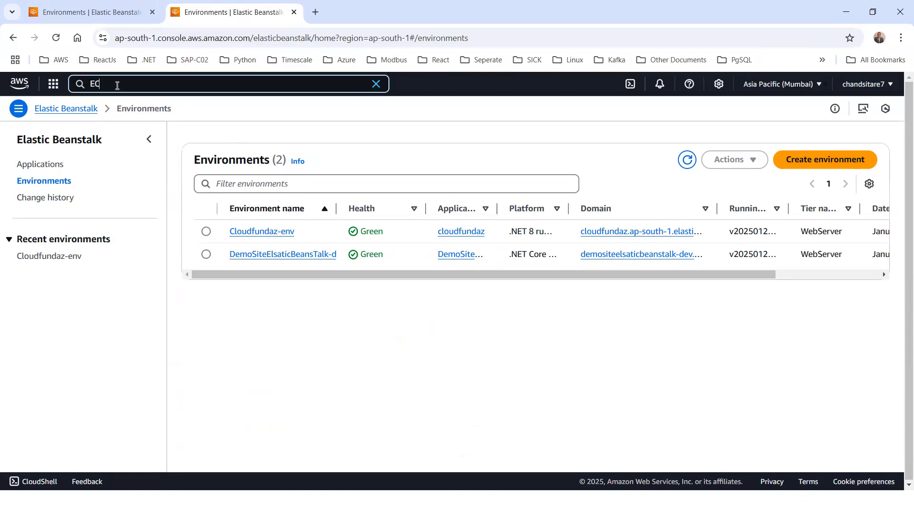
{"action": "type", "text": "2"}
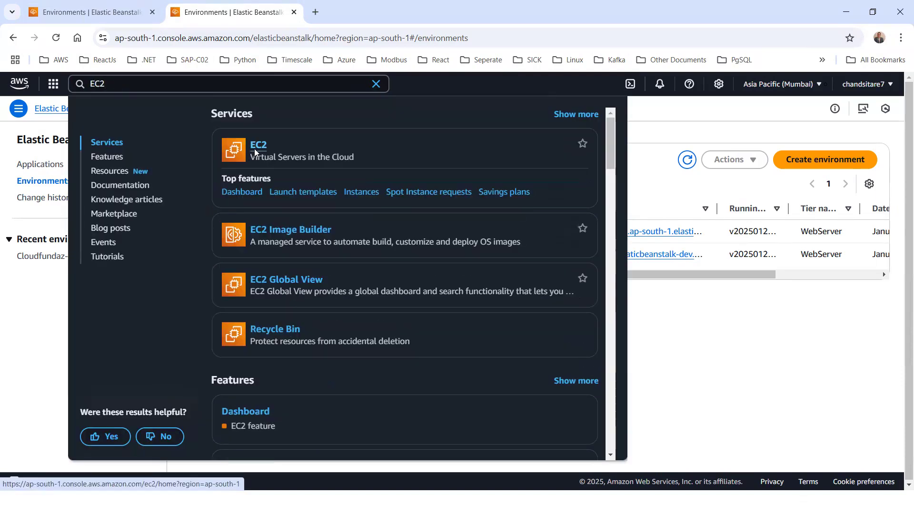
{"action": "left_click", "coordinate": [254, 149]}
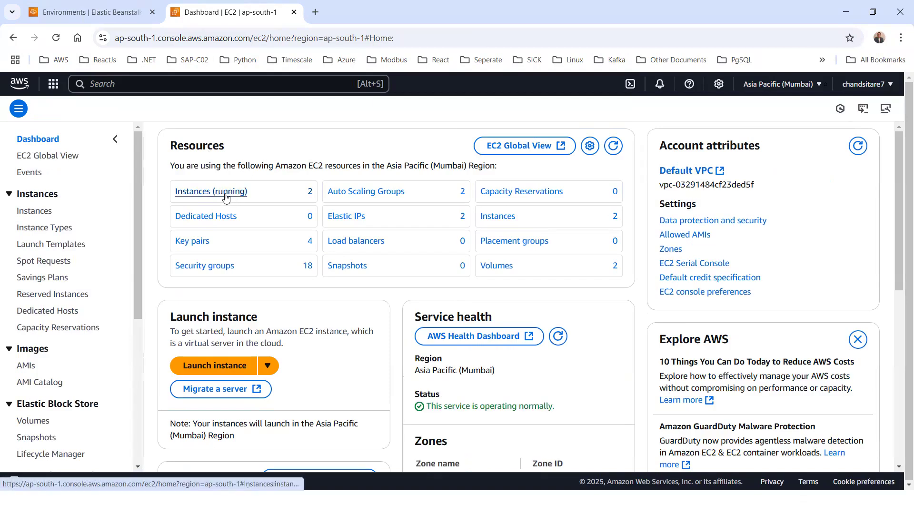
- Open the running DemoSiteElsaticBeansTalk-dev EC2 instance's details and compare them with the events in Visual Studio
{"action": "left_click", "coordinate": [225, 193]}
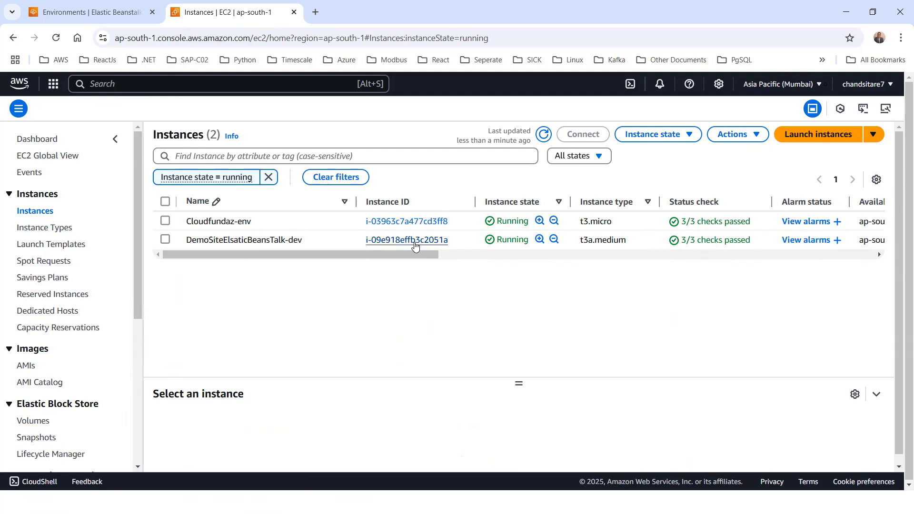
{"action": "left_click", "coordinate": [414, 242]}
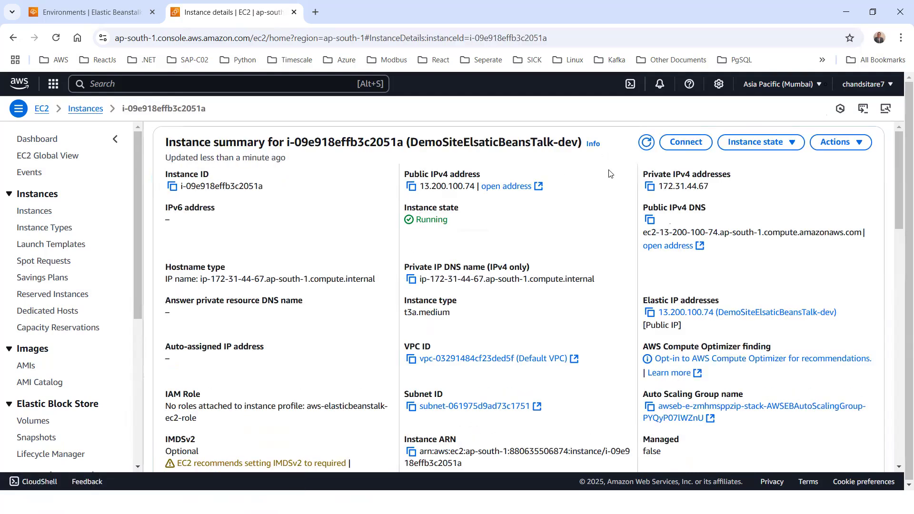
{"action": "key", "text": "alt+Tab"}
{"action": "left_click", "coordinate": [474, 189]}
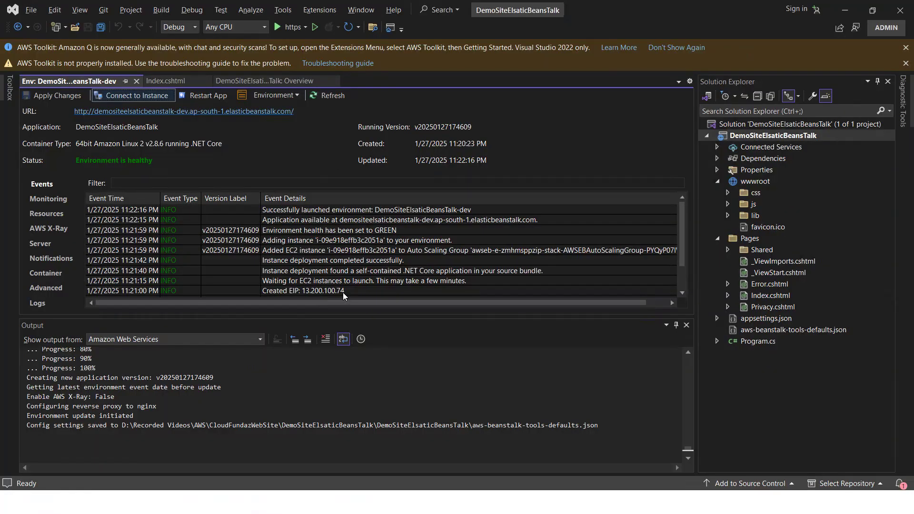
{"action": "key", "text": "alt+Tab"}
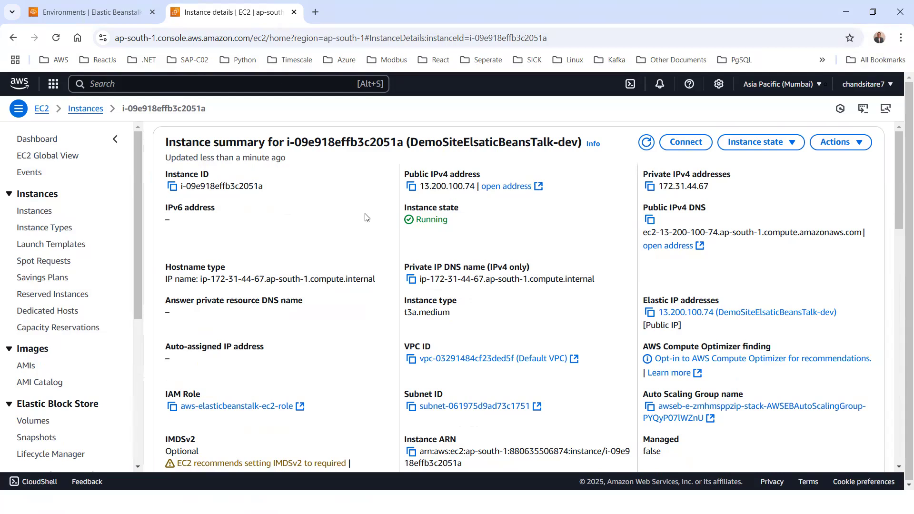
- Open the EC2 security groups list and locate the DemoSiteElsaticBeansTalk-dev group
{"action": "scroll", "coordinate": [47, 377], "scroll_direction": "down", "scroll_amount": 4}
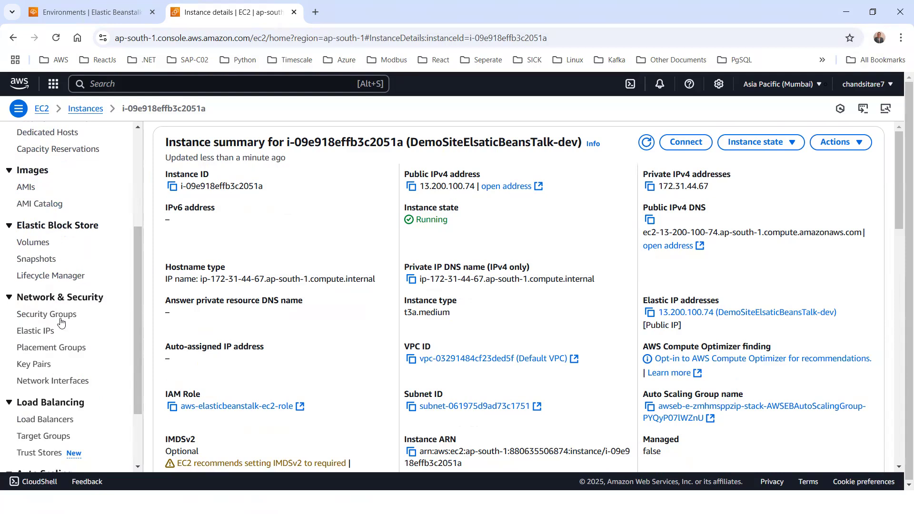
{"action": "left_click", "coordinate": [48, 314]}
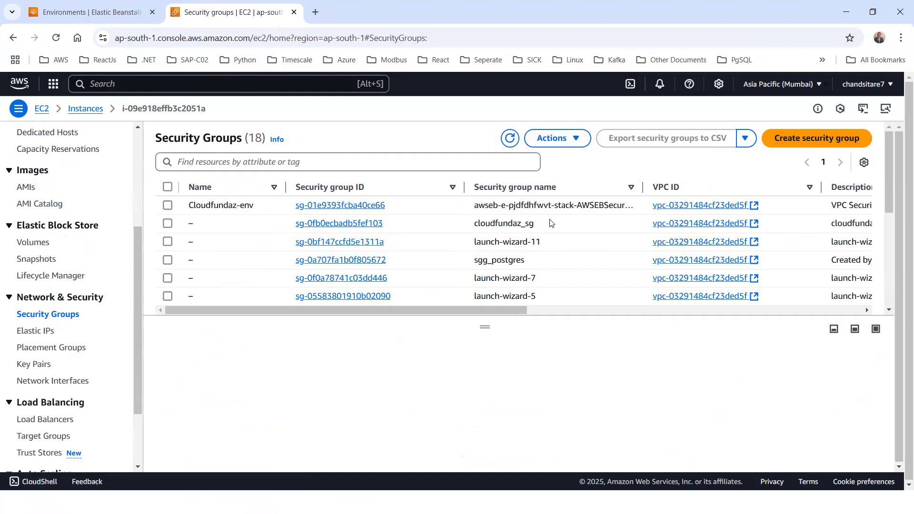
{"action": "scroll", "coordinate": [553, 257], "scroll_direction": "down", "scroll_amount": 2}
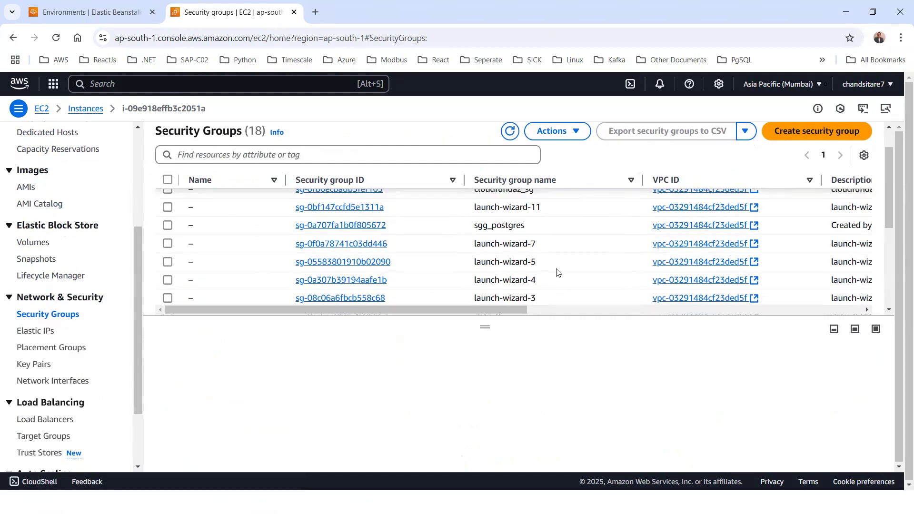
{"action": "scroll", "coordinate": [545, 238], "scroll_direction": "up", "scroll_amount": 2}
{"action": "left_click_drag", "start_coordinate": [643, 188], "coordinate": [765, 187]}
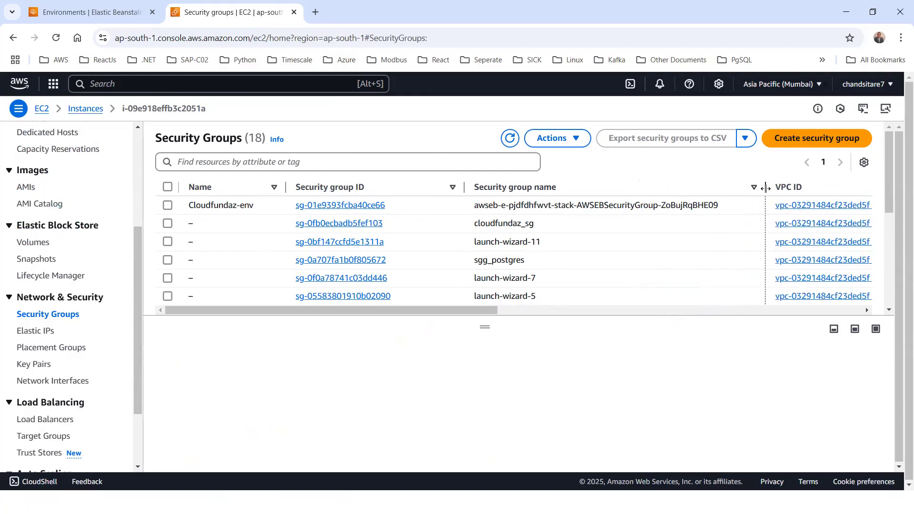
{"action": "scroll", "coordinate": [371, 246], "scroll_direction": "down", "scroll_amount": 5}
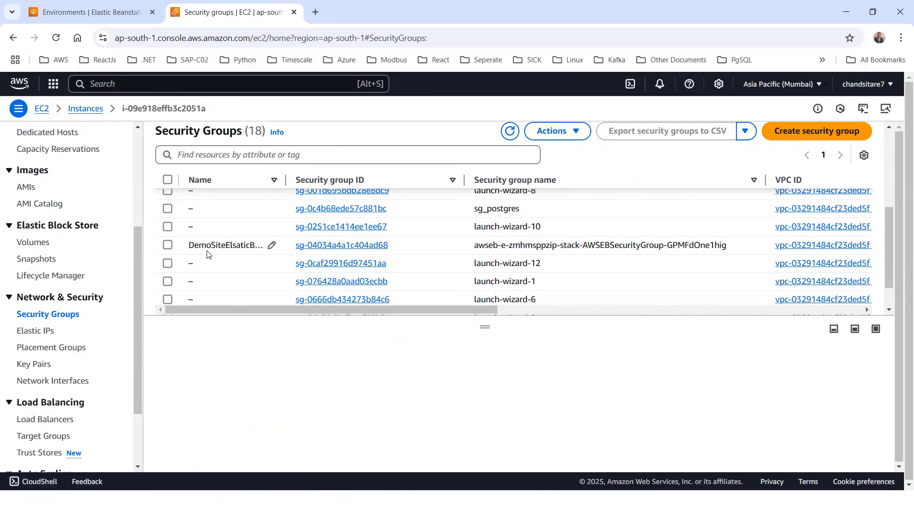
{"action": "left_click_drag", "start_coordinate": [286, 180], "coordinate": [387, 180]}
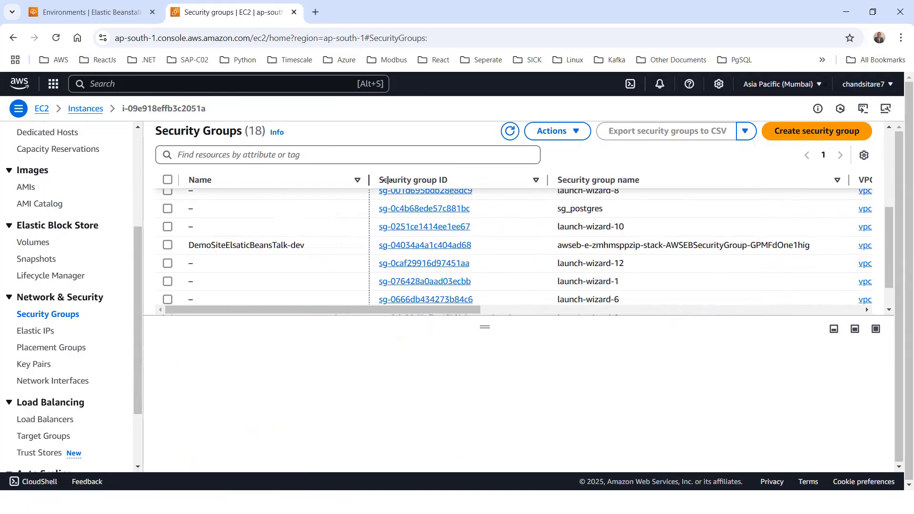
- Open the DemoSiteElsaticBeansTalk-dev security group and examine its inbound rules
{"action": "left_click", "coordinate": [456, 249]}
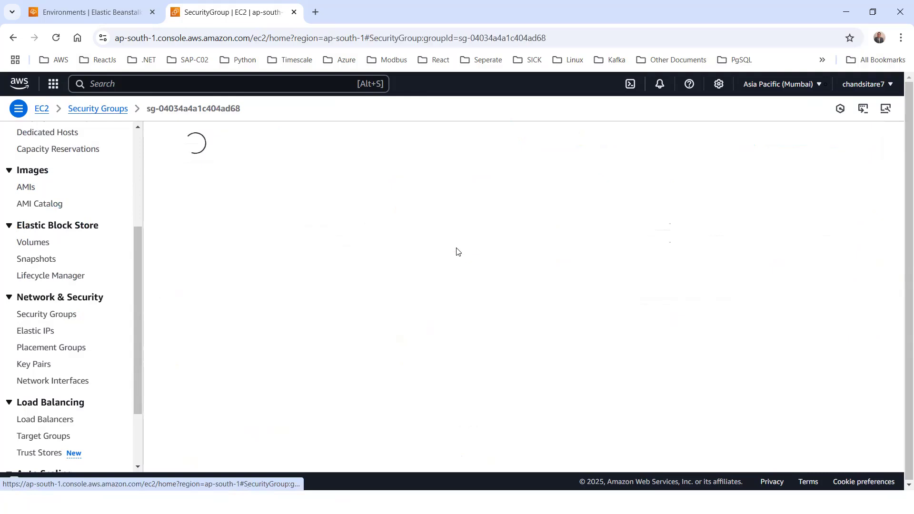
{"action": "scroll", "coordinate": [467, 257], "scroll_direction": "down", "scroll_amount": 1}
{"action": "left_click_drag", "start_coordinate": [647, 432], "coordinate": [752, 430]}
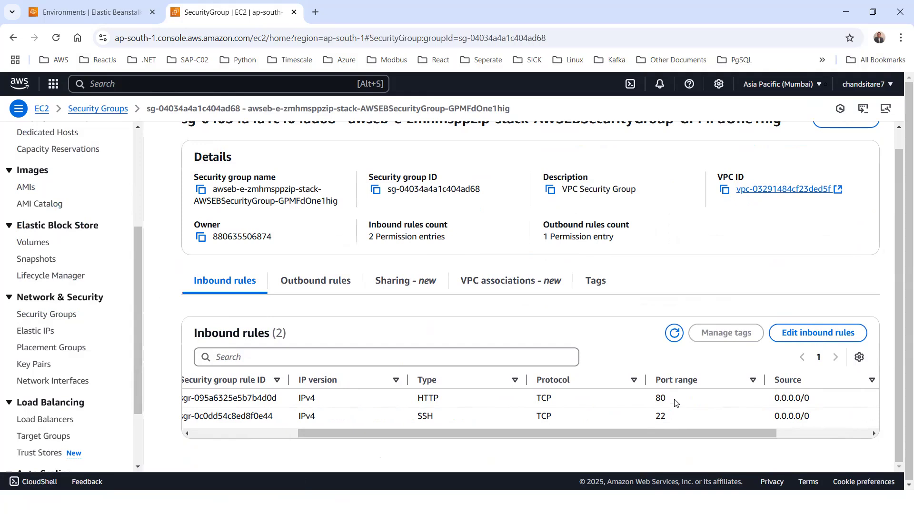
{"action": "double_click", "coordinate": [643, 402]}
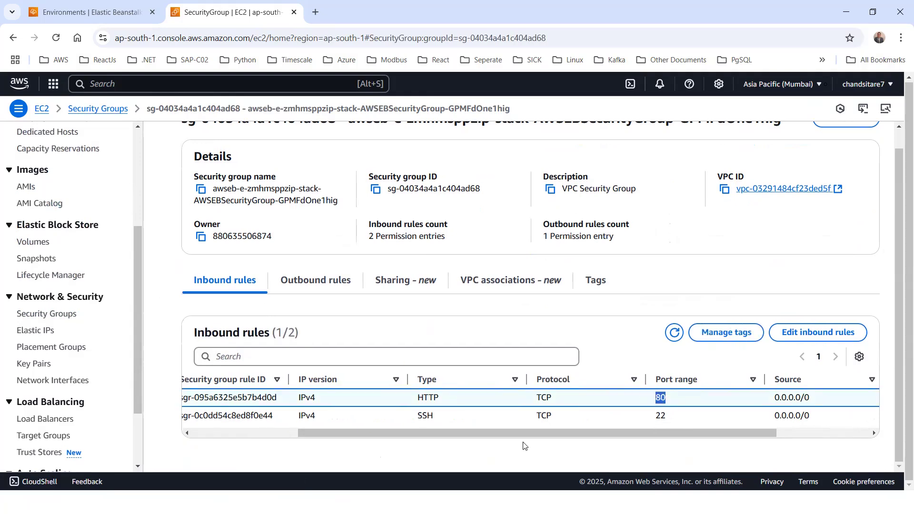
{"action": "left_click_drag", "start_coordinate": [316, 435], "coordinate": [204, 435]}
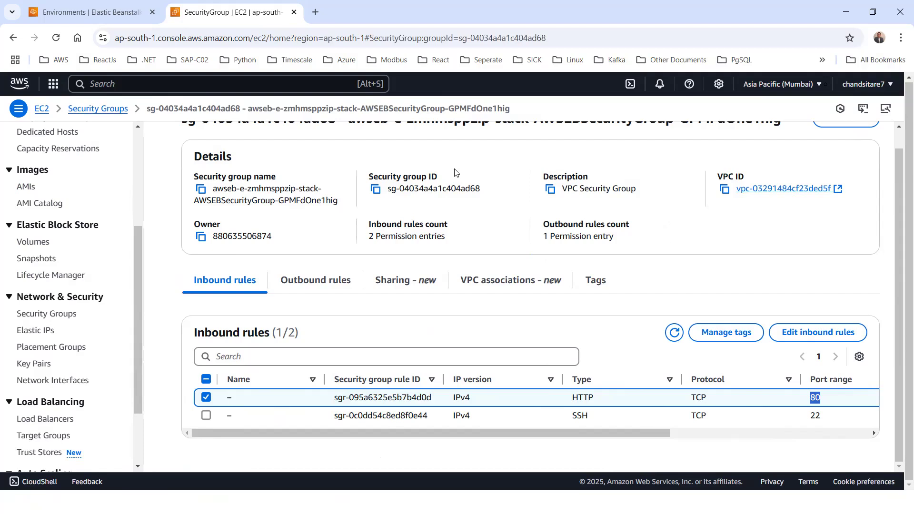
- Search the console for S3 and open the S3 service
{"action": "left_click", "coordinate": [109, 12]}
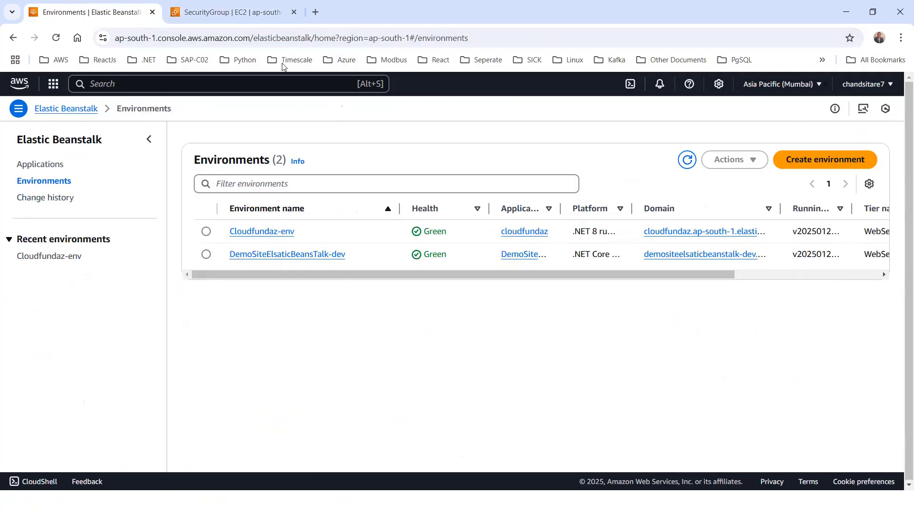
{"action": "left_click", "coordinate": [234, 15]}
{"action": "left_click", "coordinate": [113, 83]}
{"action": "type", "text": "S"}
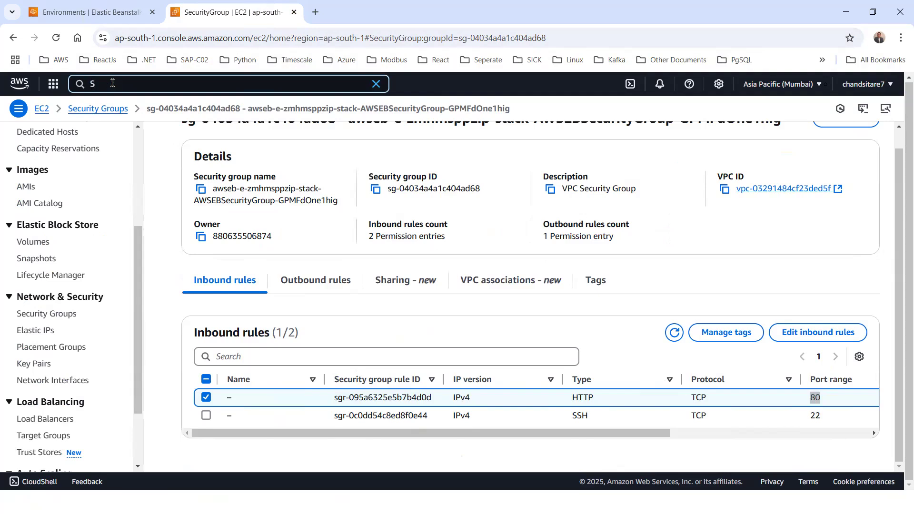
{"action": "type", "text": "3"}
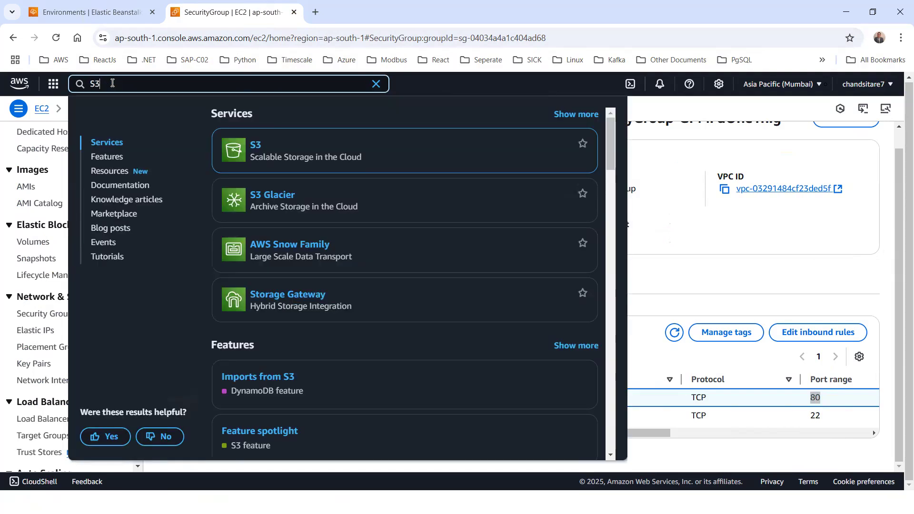
{"action": "left_click", "coordinate": [256, 145]}
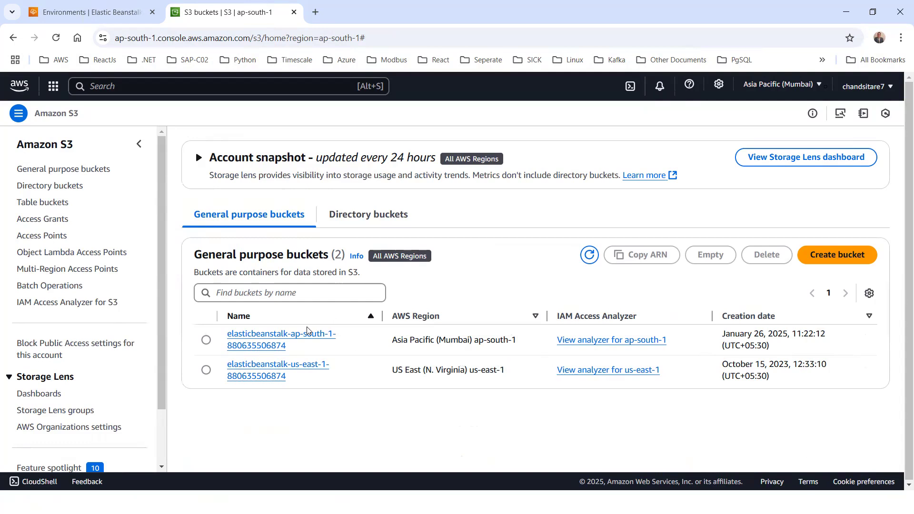
- Open the ap-south-1 Elastic Beanstalk bucket and its DemoSiteElsaticBeansTalk folder to inspect the deployment archive
{"action": "left_click", "coordinate": [294, 337]}
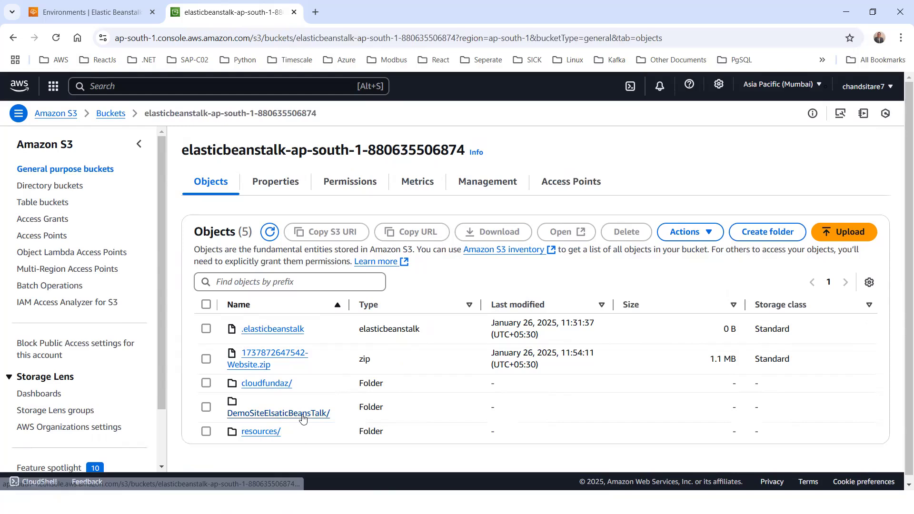
{"action": "left_click", "coordinate": [302, 414]}
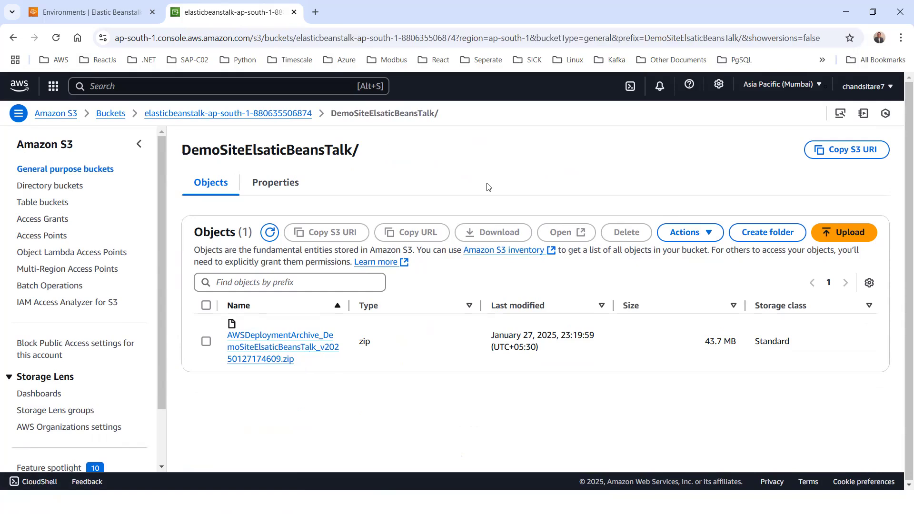
- Open the DemoSiteElsaticBeansTalk-dev environment in Elastic Beanstalk and review its event history
{"action": "left_click", "coordinate": [99, 14]}
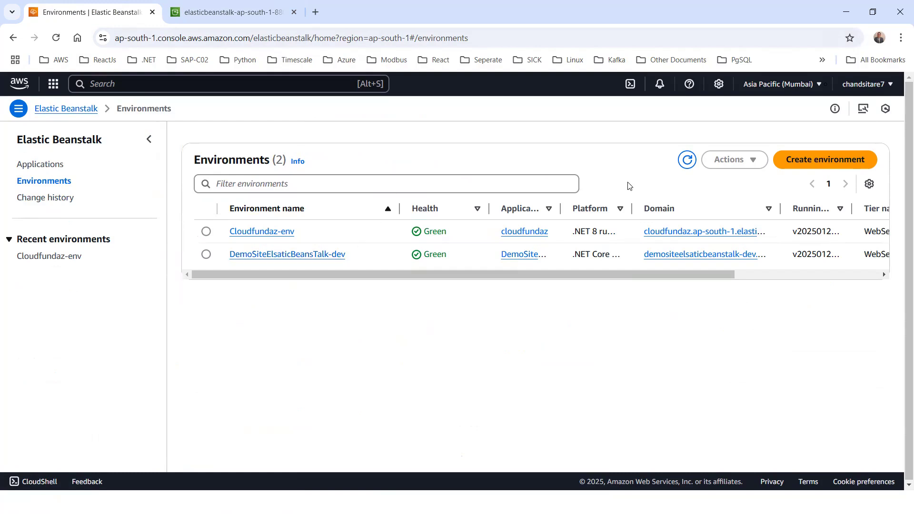
{"action": "left_click", "coordinate": [292, 255]}
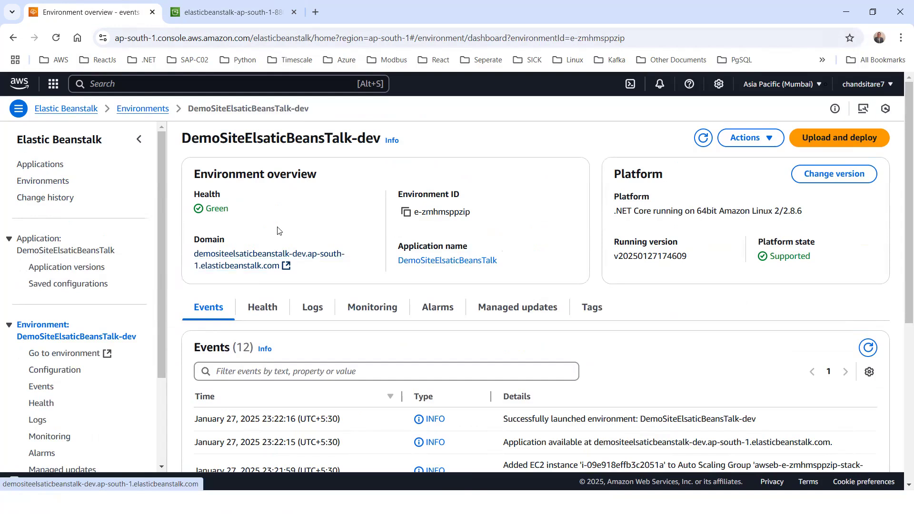
{"action": "scroll", "coordinate": [718, 321], "scroll_direction": "down", "scroll_amount": 5}
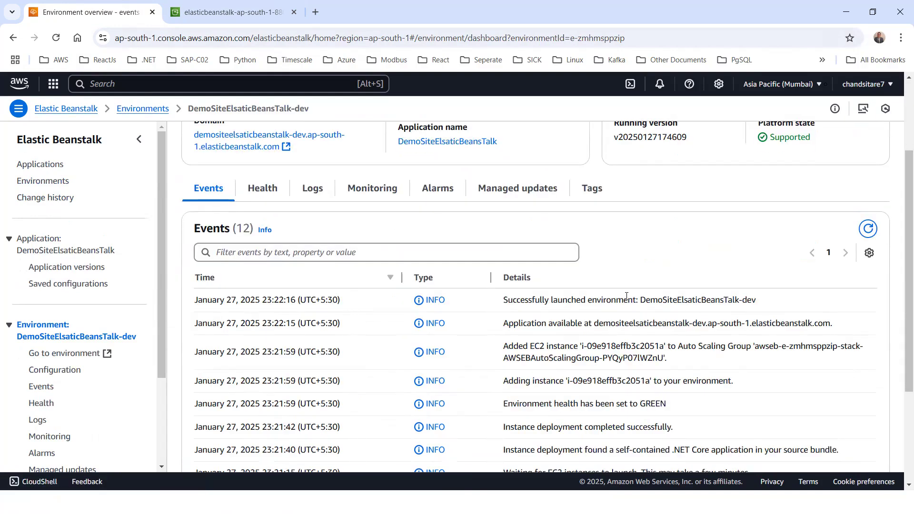
{"action": "scroll", "coordinate": [578, 222], "scroll_direction": "down", "scroll_amount": 1}
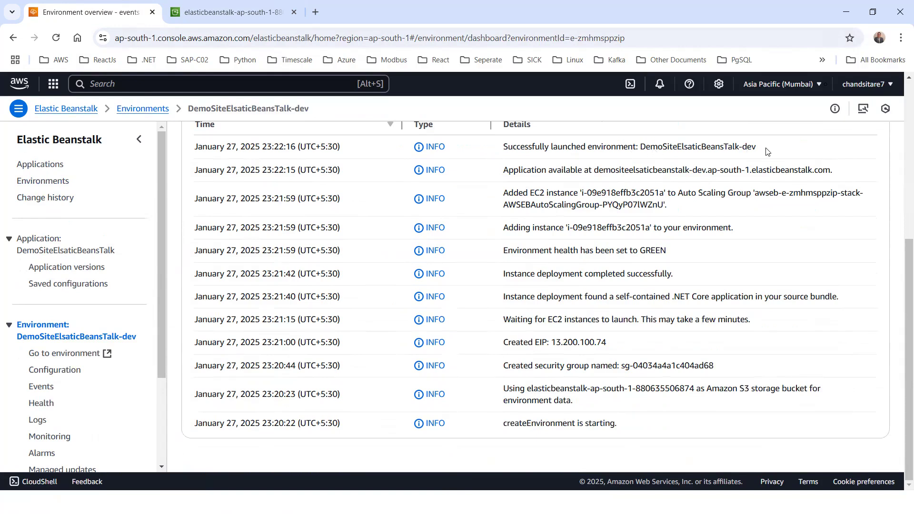
{"action": "left_click_drag", "start_coordinate": [628, 429], "coordinate": [515, 427]}
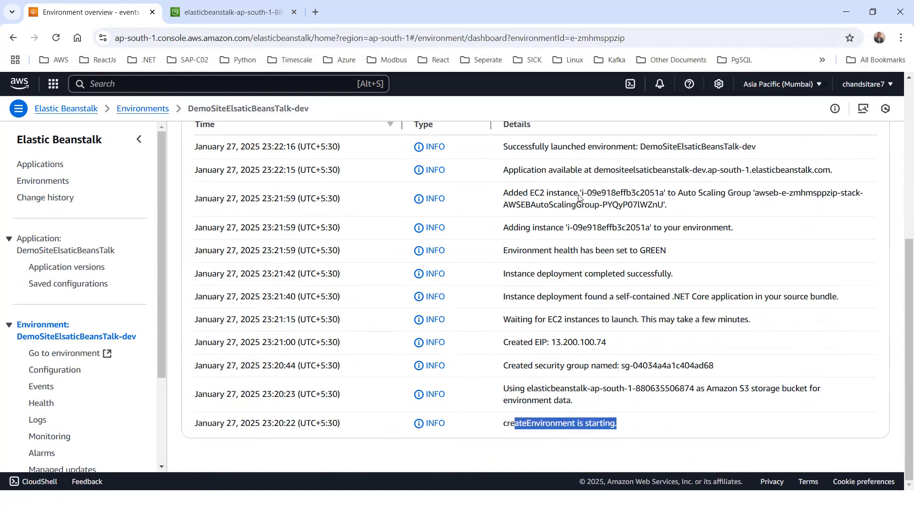
{"action": "scroll", "coordinate": [580, 259], "scroll_direction": "up", "scroll_amount": 6}
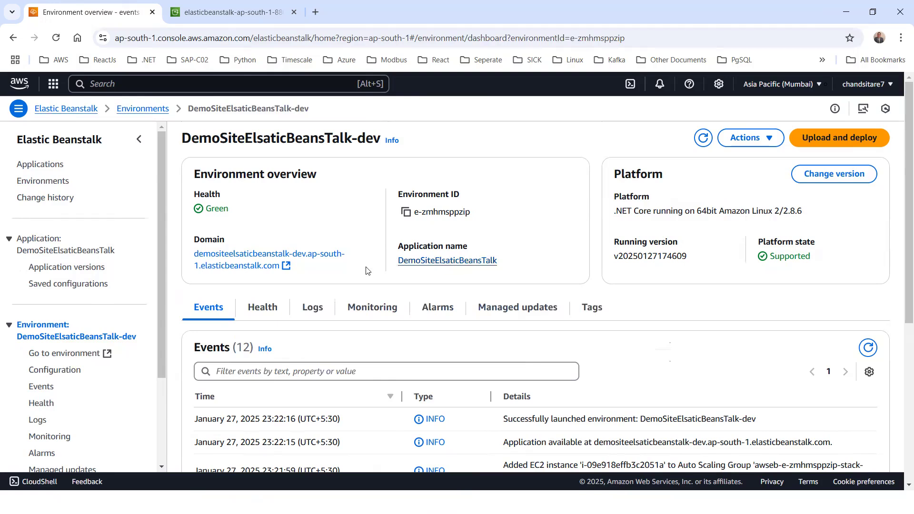
- Open the deployed web app from the environment's domain link and review its URL
{"action": "left_click_drag", "start_coordinate": [692, 257], "coordinate": [634, 257]}
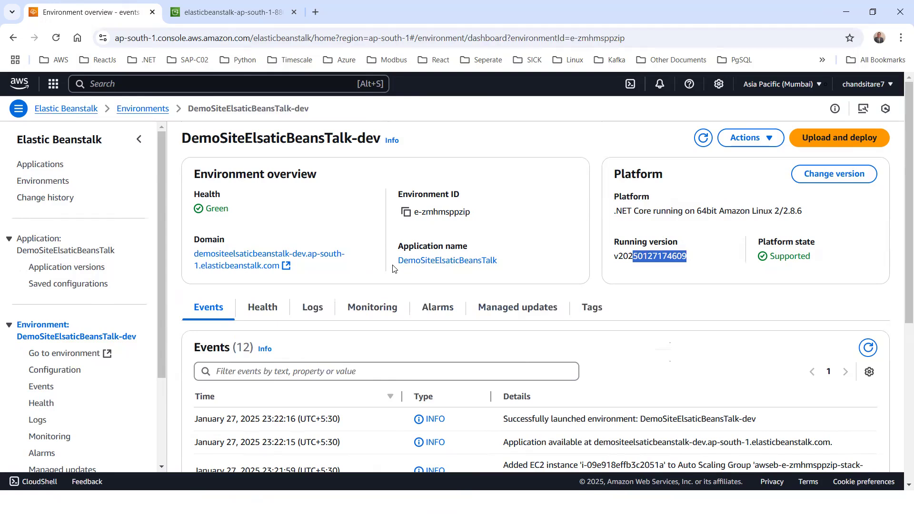
{"action": "left_click_drag", "start_coordinate": [514, 263], "coordinate": [398, 262]}
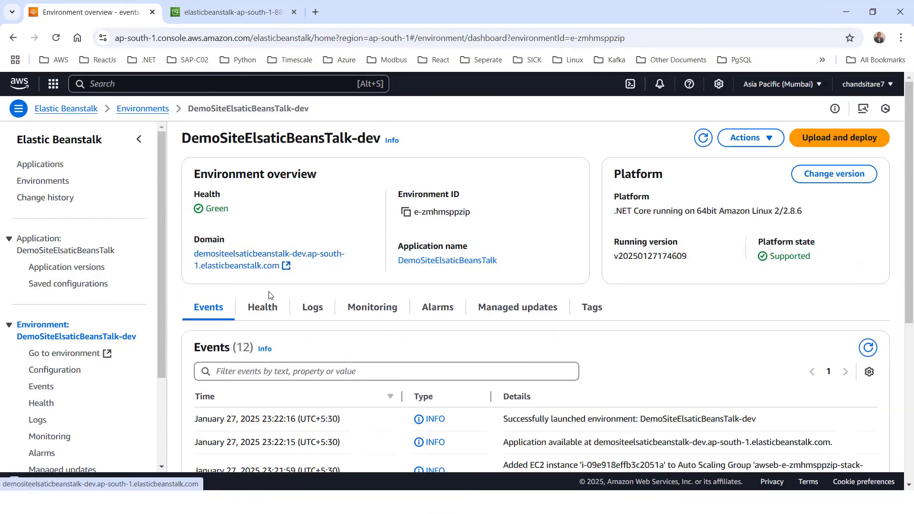
{"action": "left_click", "coordinate": [287, 266]}
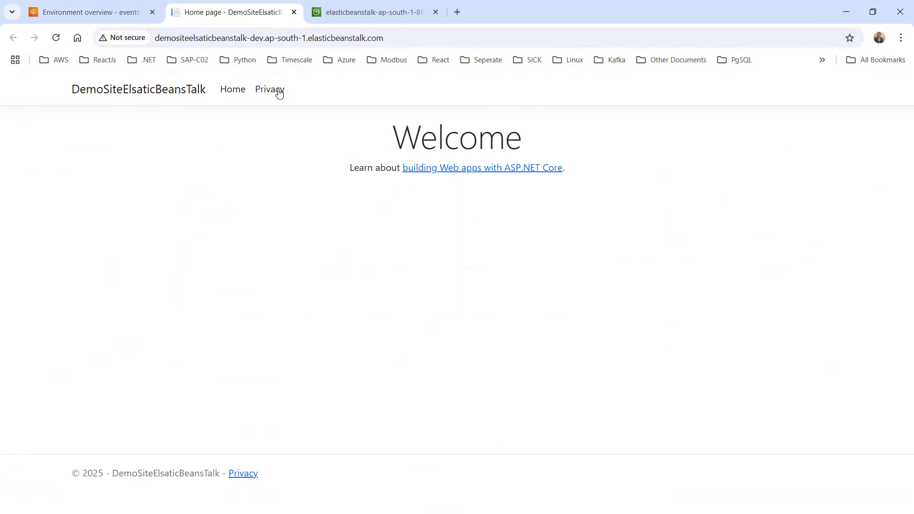
{"action": "left_click_drag", "start_coordinate": [400, 36], "coordinate": [154, 38]}
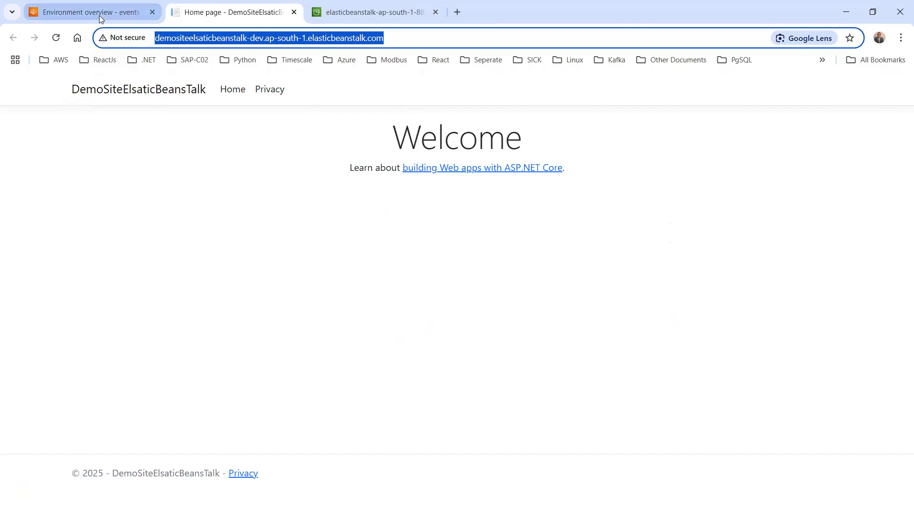
- Switch to the PowerPoint slide show of the presentation
{"action": "left_click", "coordinate": [100, 17]}
{"action": "key", "text": "alt+Tab"}
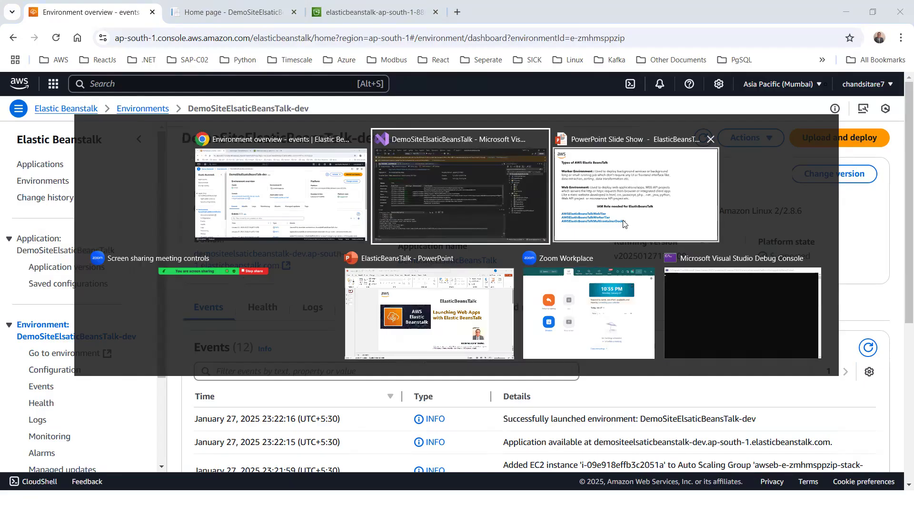
{"action": "key", "text": "Tab"}
{"action": "key", "text": "Left"}
{"action": "key", "text": "Left"}
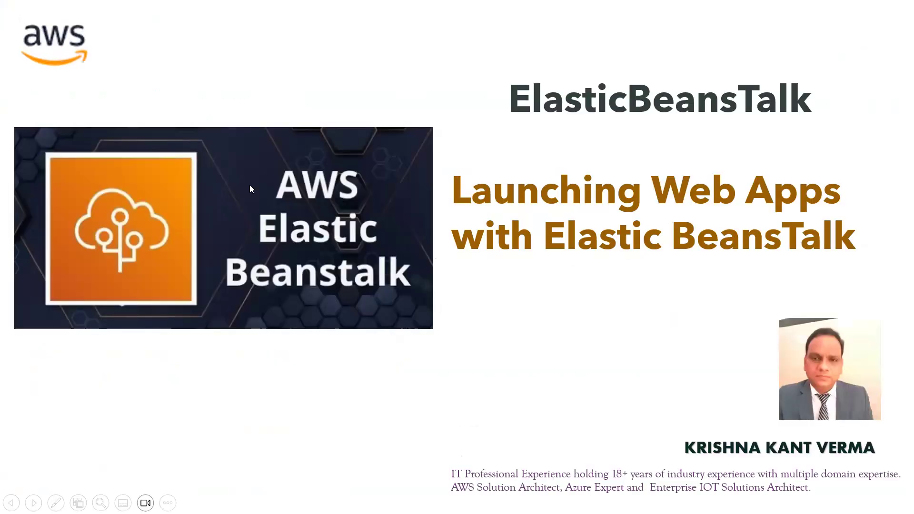